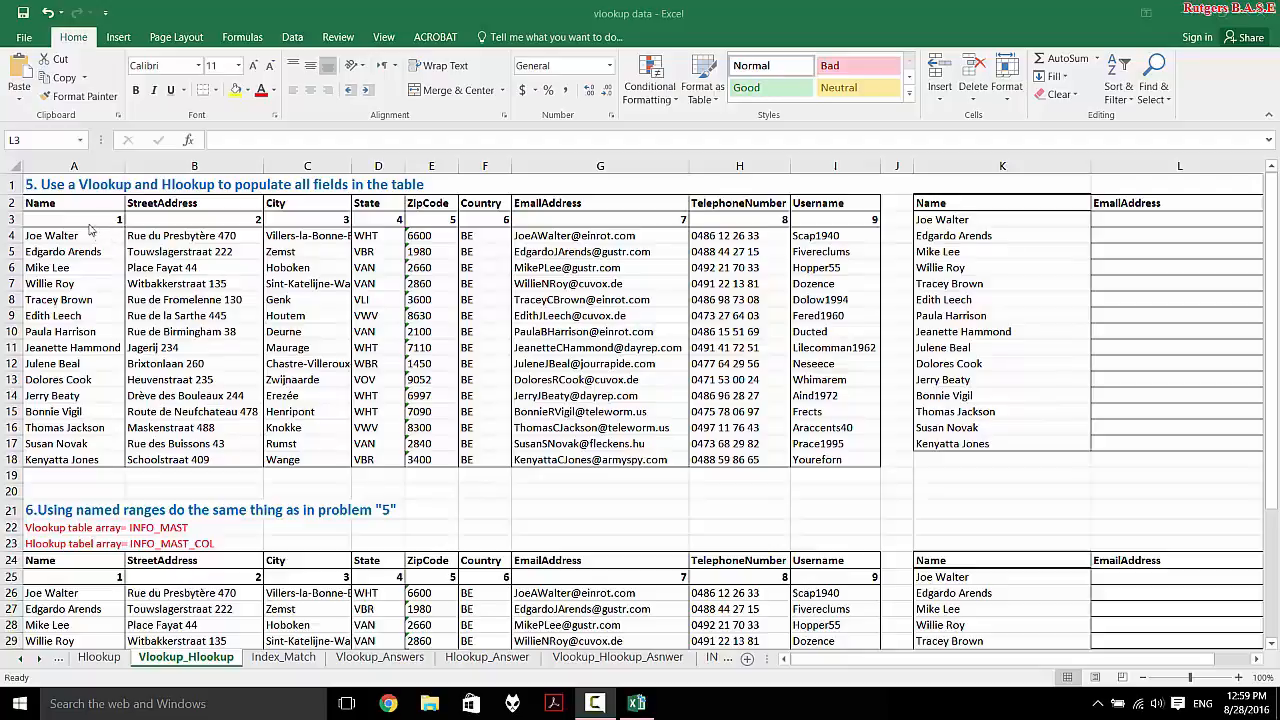
left_click(12, 219)
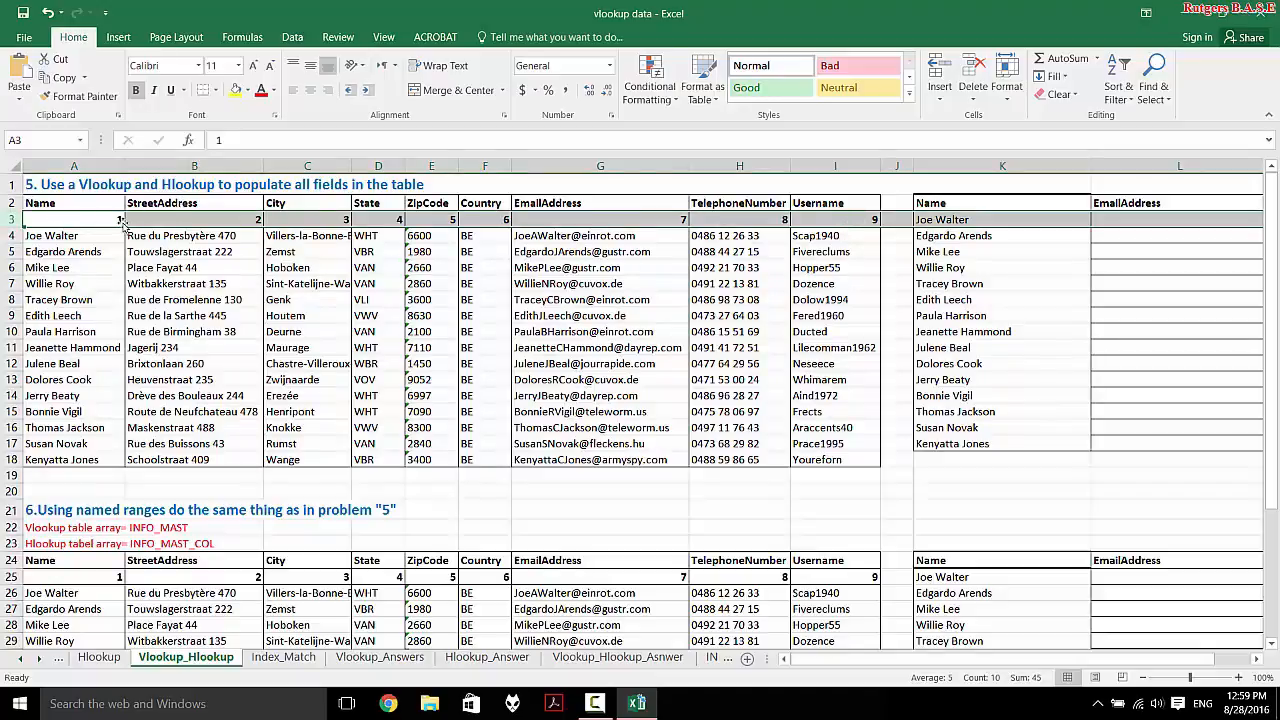
left_click(562, 344)
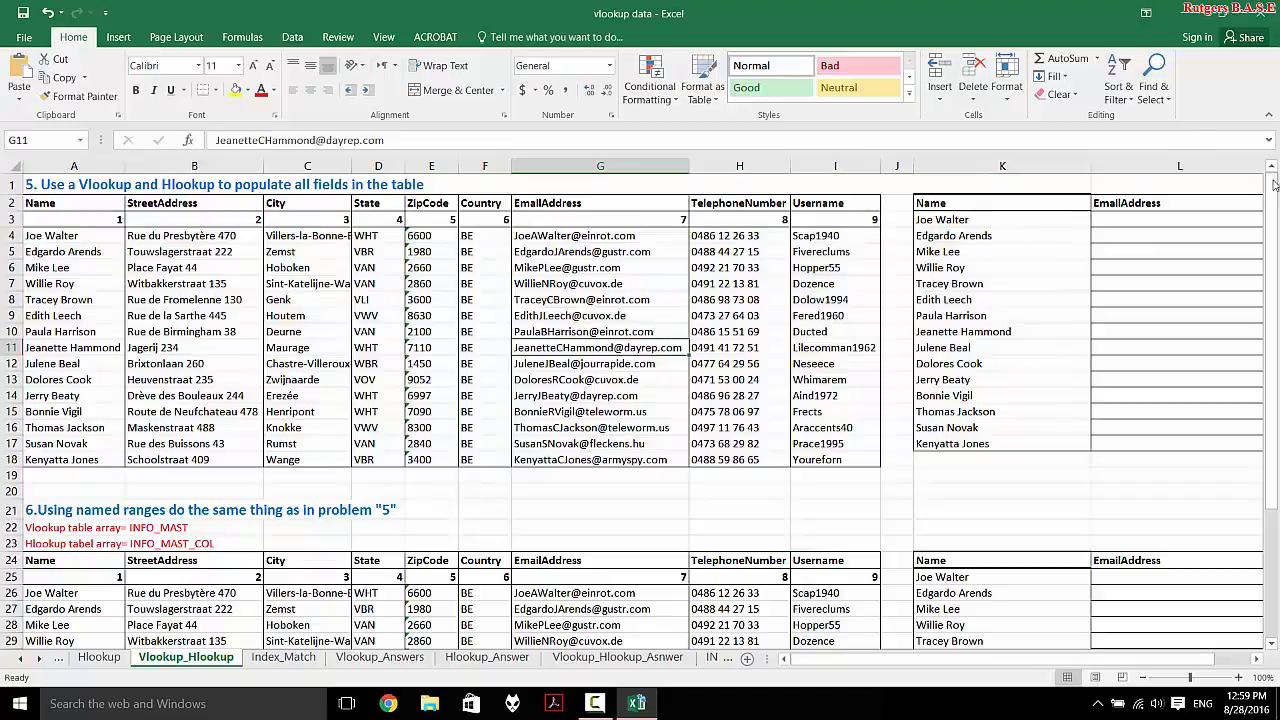
Begin a VLOOKUP formula in L3 under EmailAddress, using $K3 as the lookup value.
double_click(1155, 219)
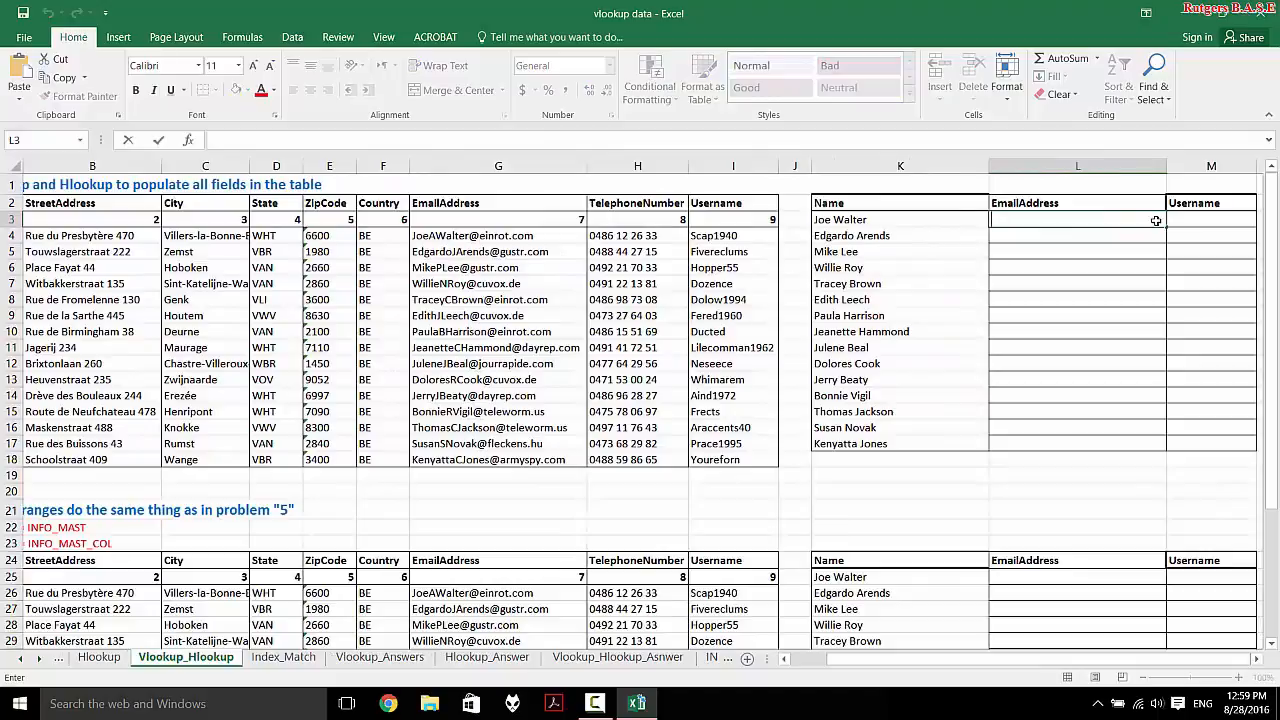
type("=vl")
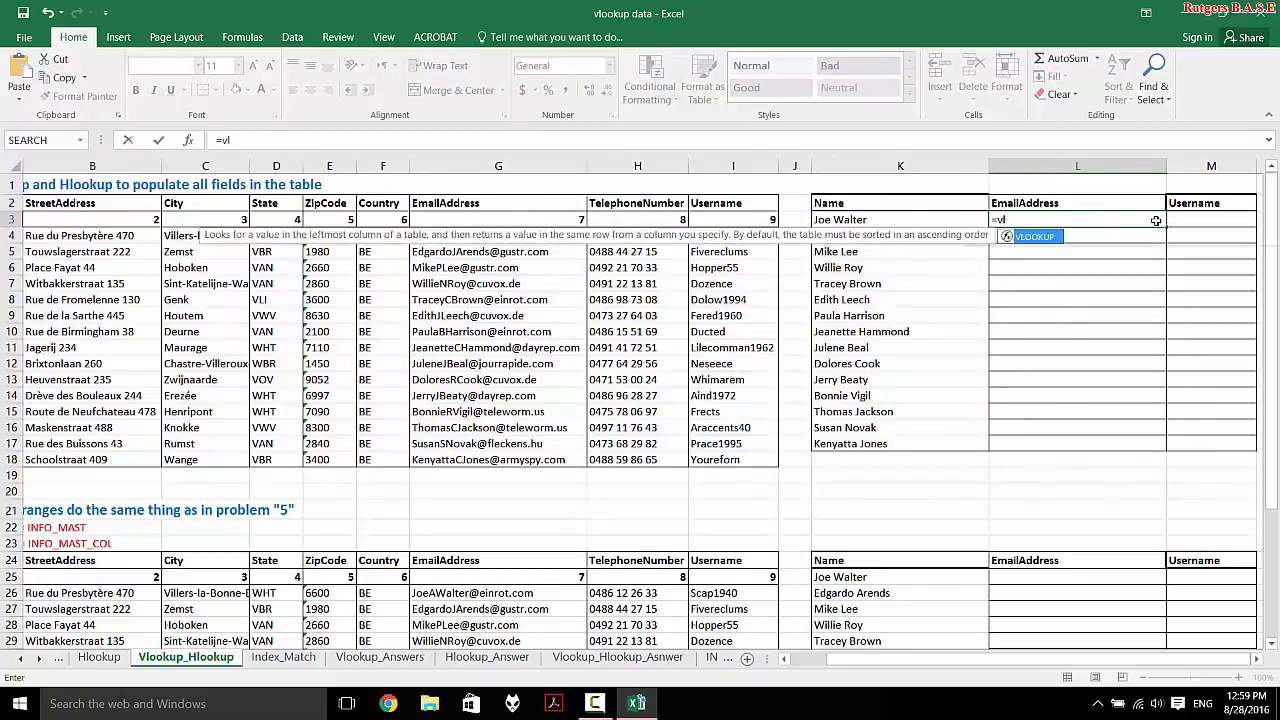
key("Tab")
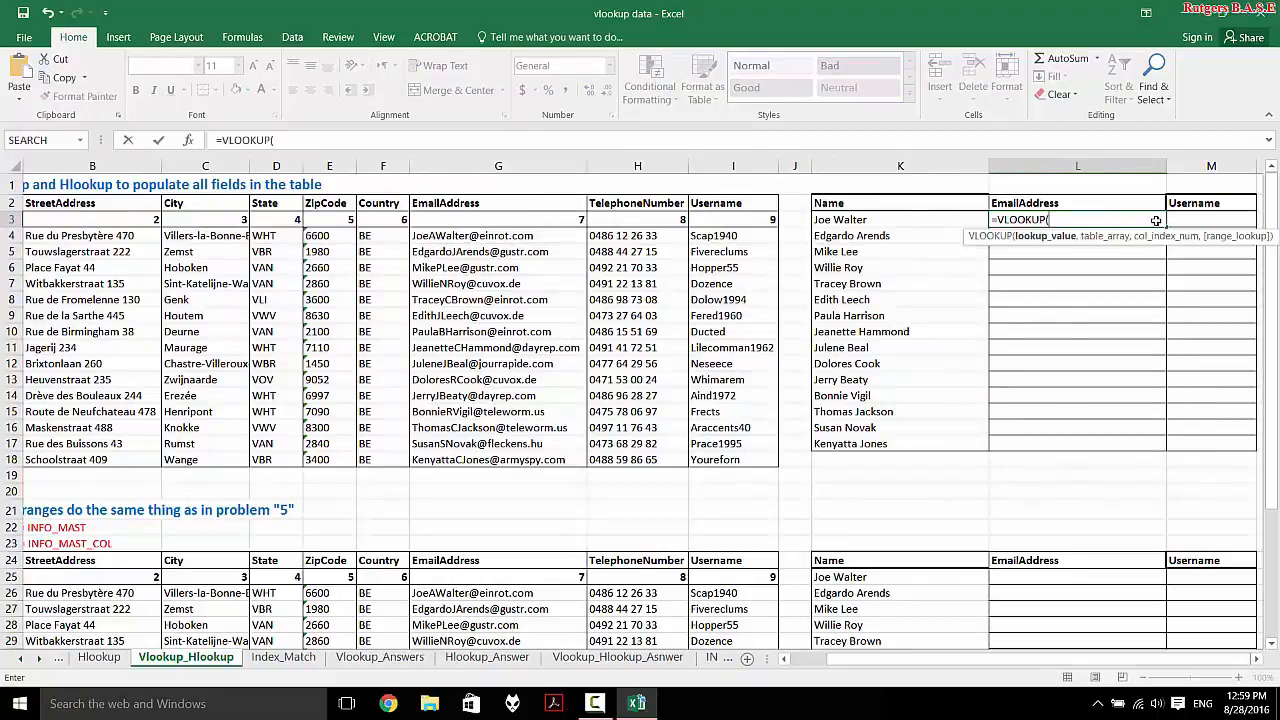
left_click(949, 219)
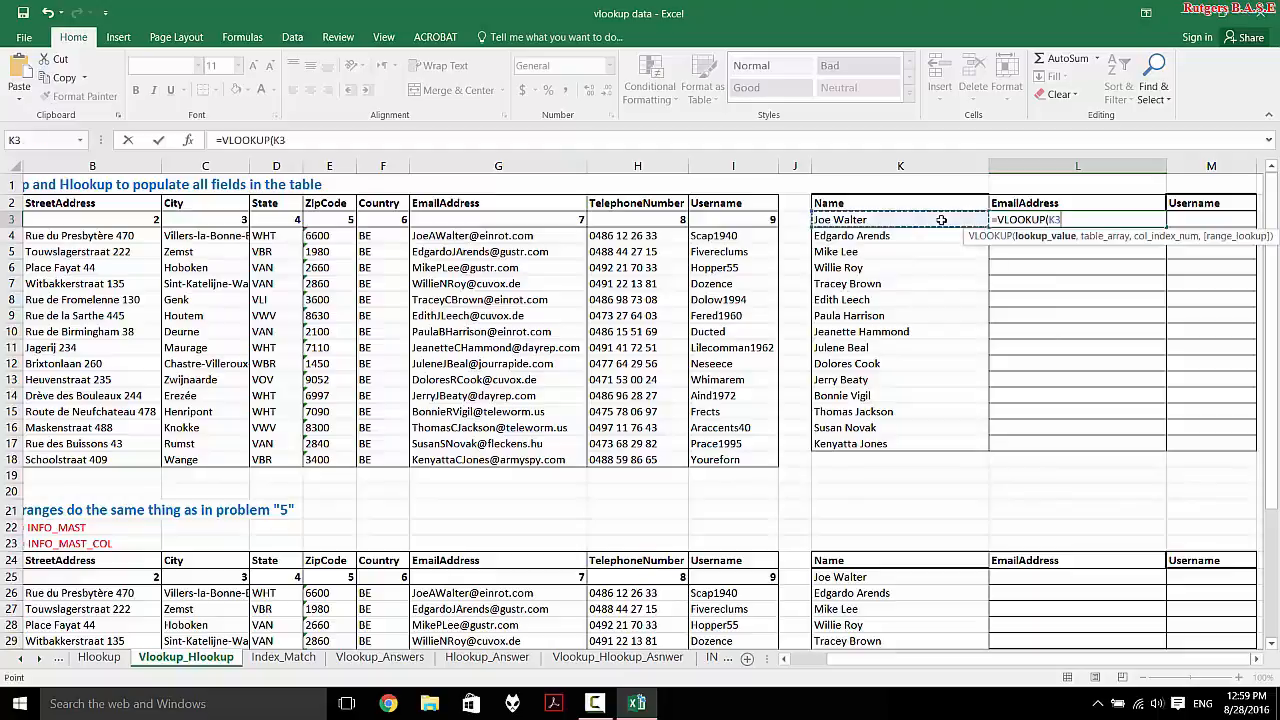
left_click(1048, 219)
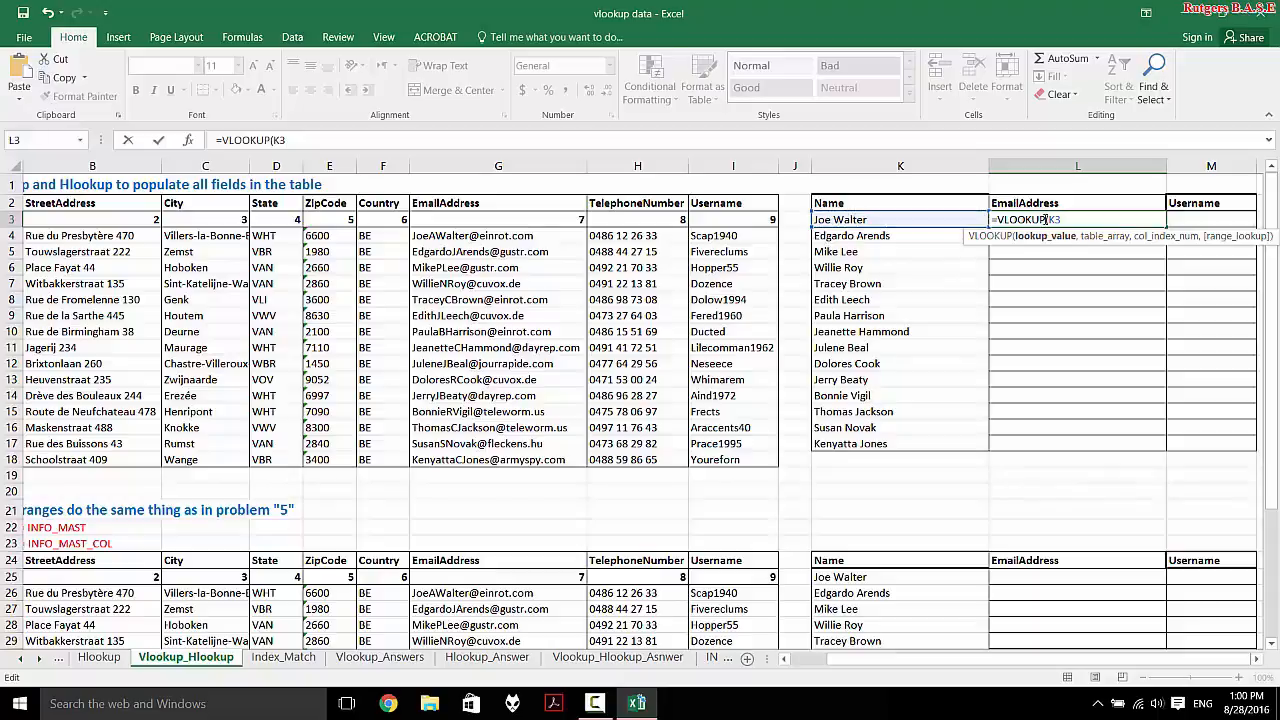
type("$K3")
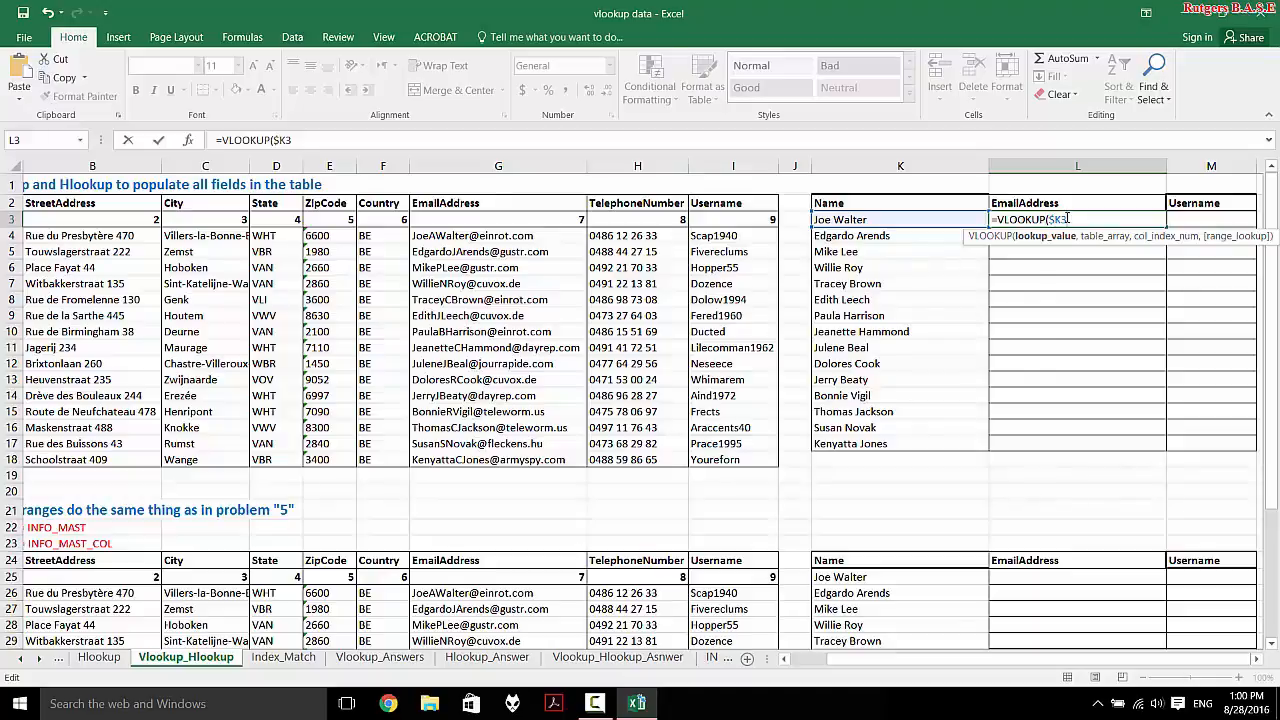
type(",")
Set the VLOOKUP table array to the absolute range $A$4:$I$18.
left_click_drag(916, 665, 838, 668)
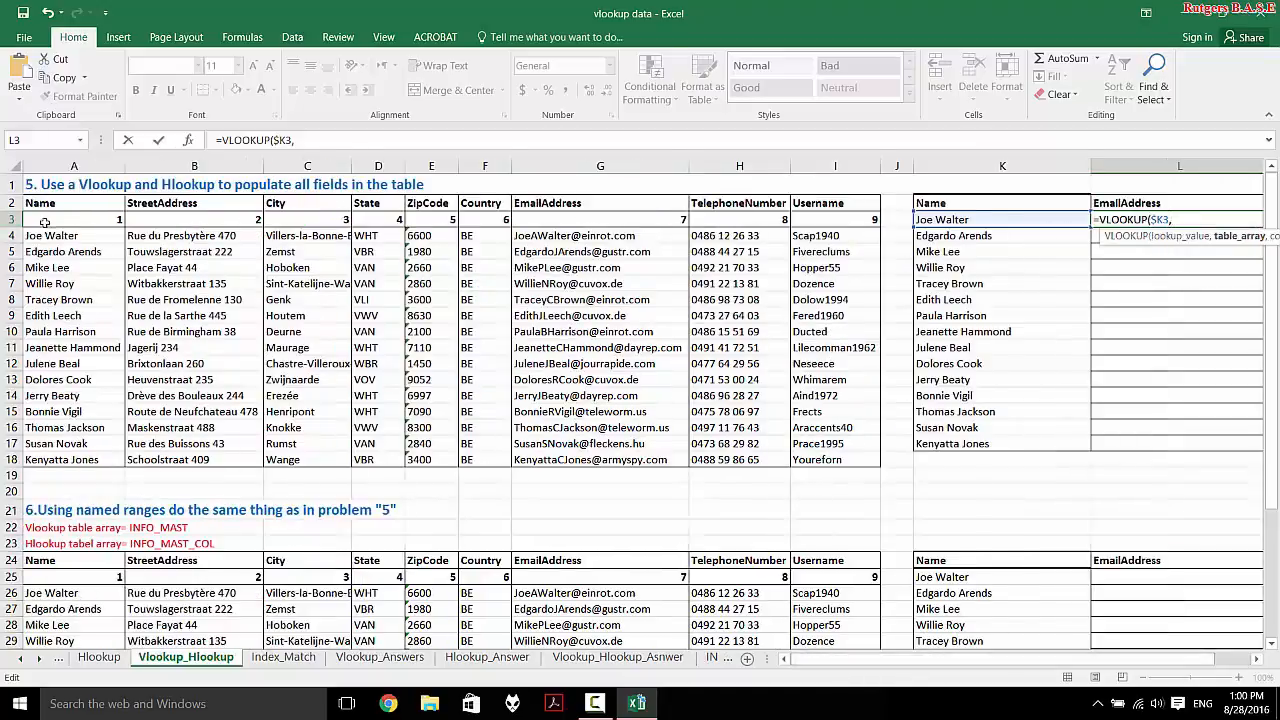
left_click_drag(40, 235, 869, 456)
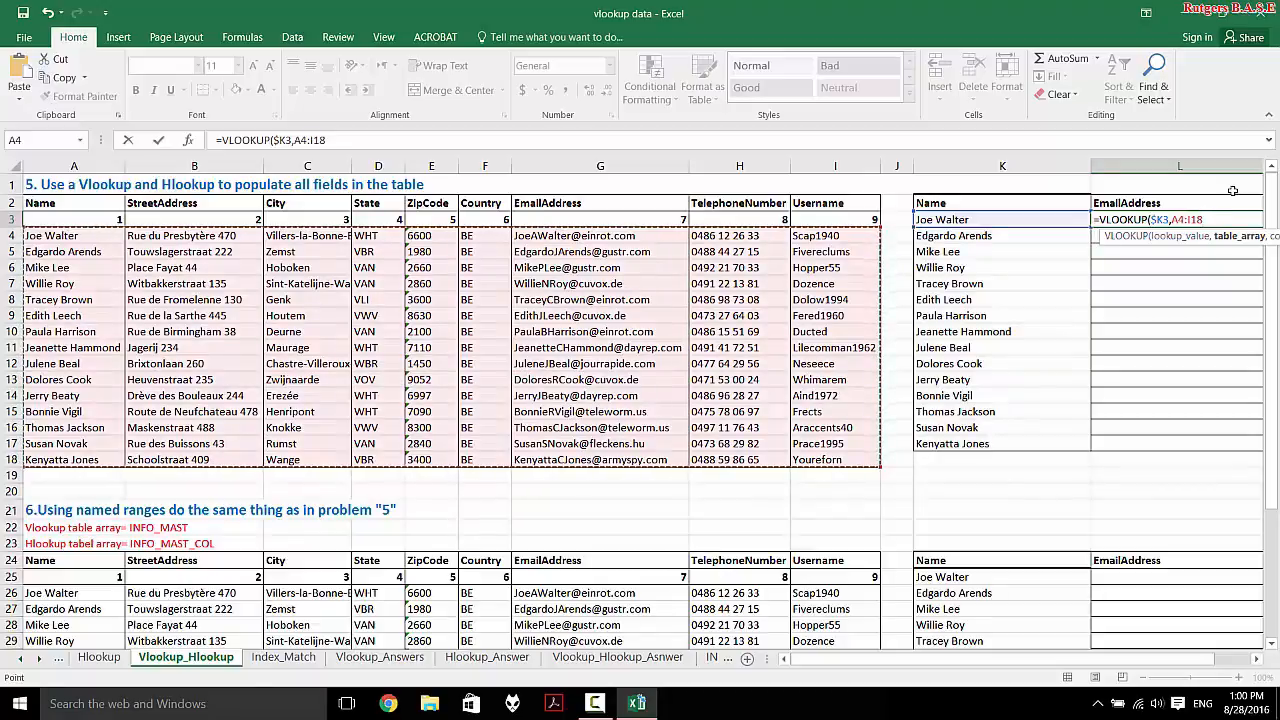
key("F4")
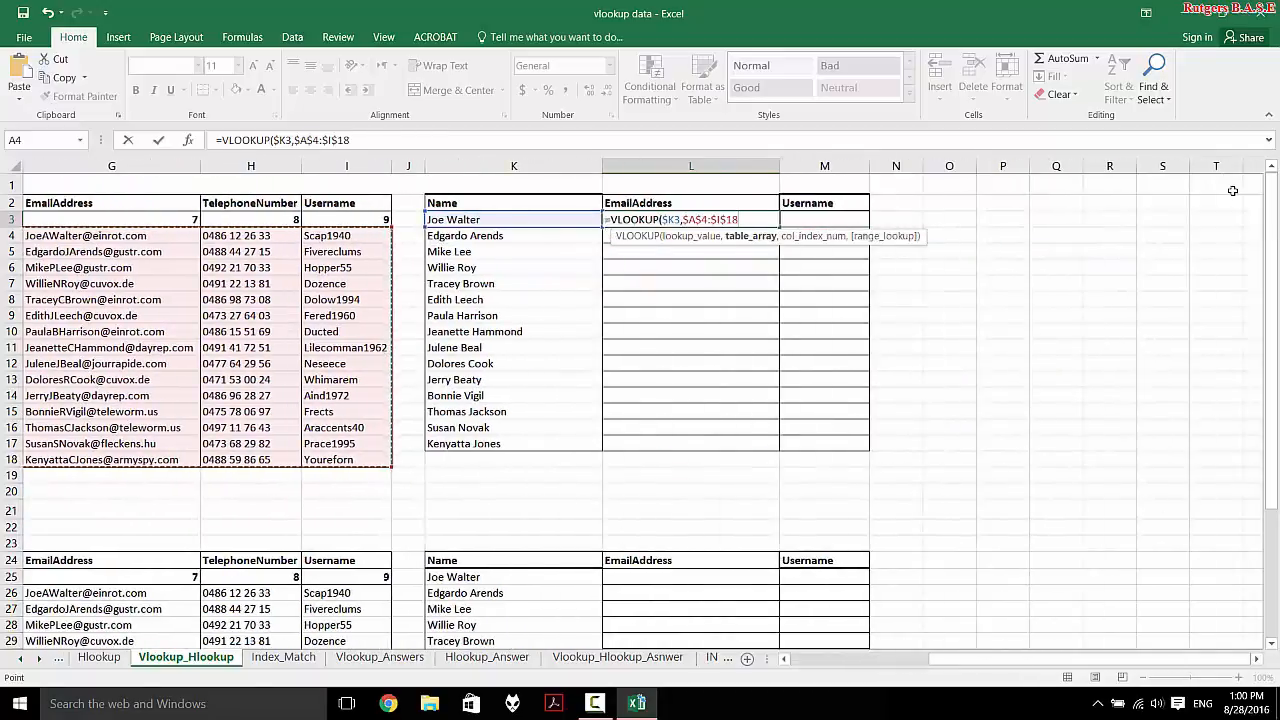
type(",")
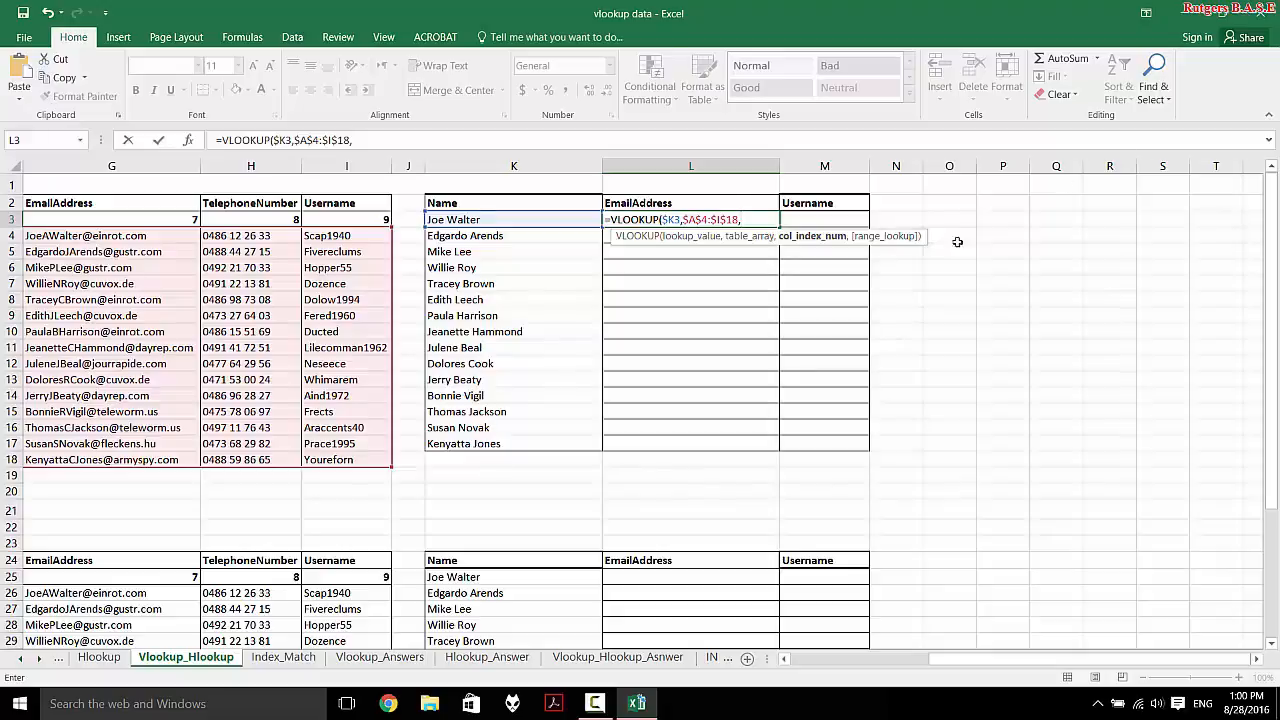
Nest an HLOOKUP as the VLOOKUP's column index number, with L$2 as its lookup value.
type("hl")
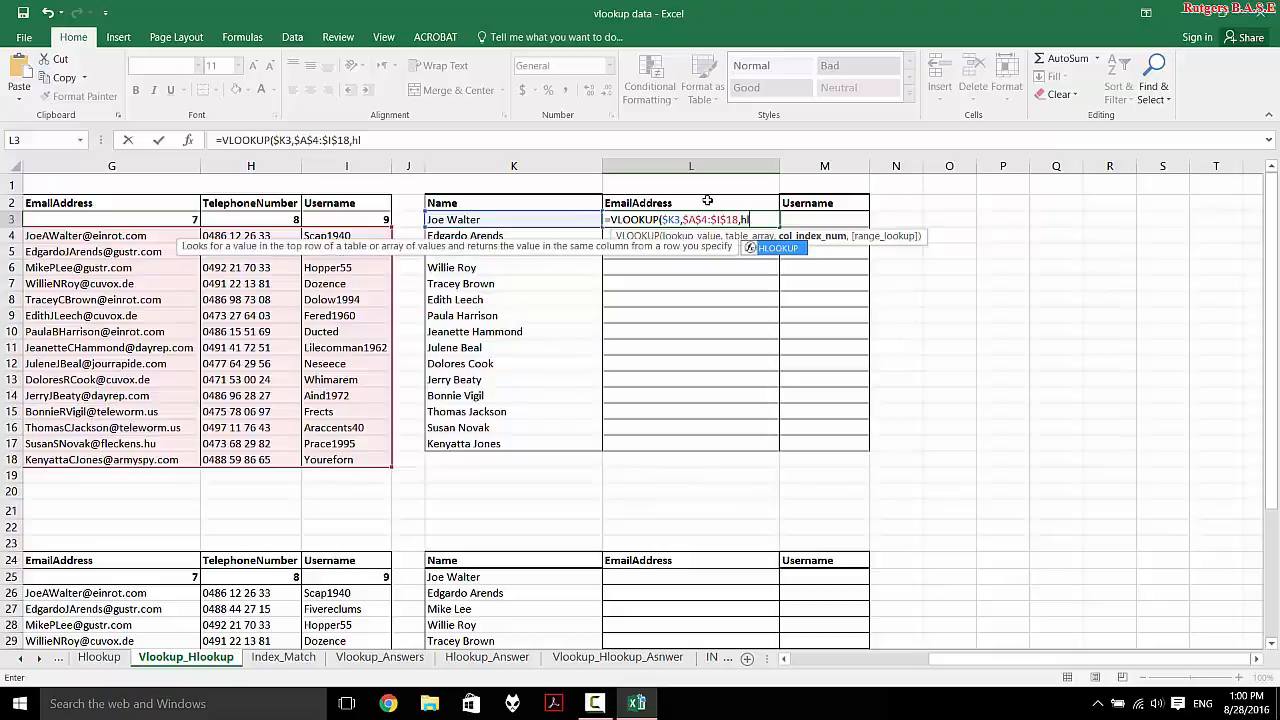
key("Tab")
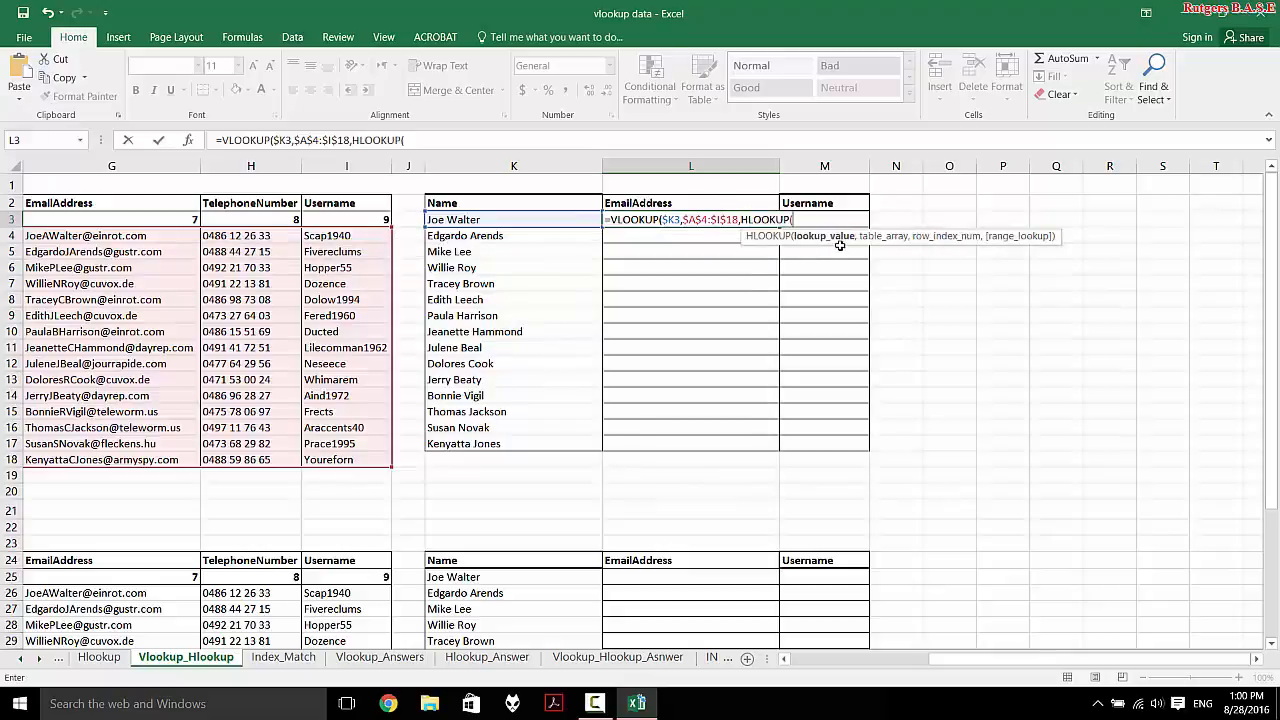
left_click(705, 203)
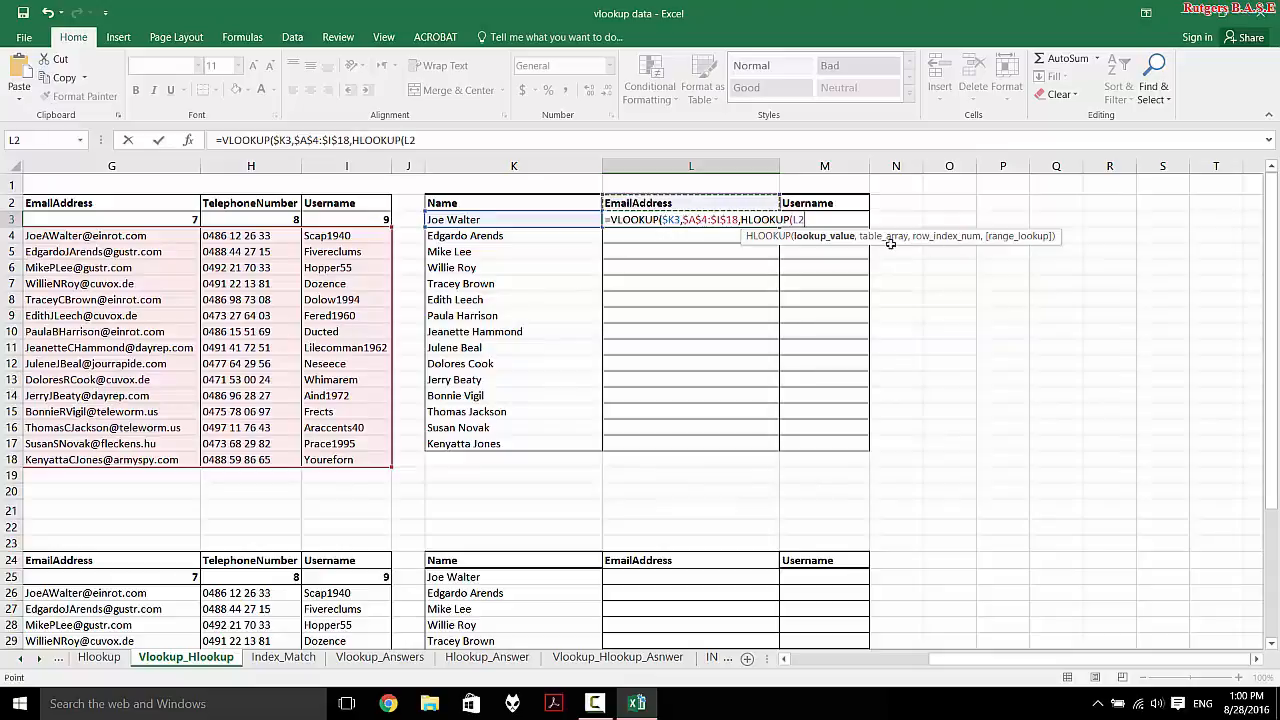
left_click(797, 219)
type("$2,")
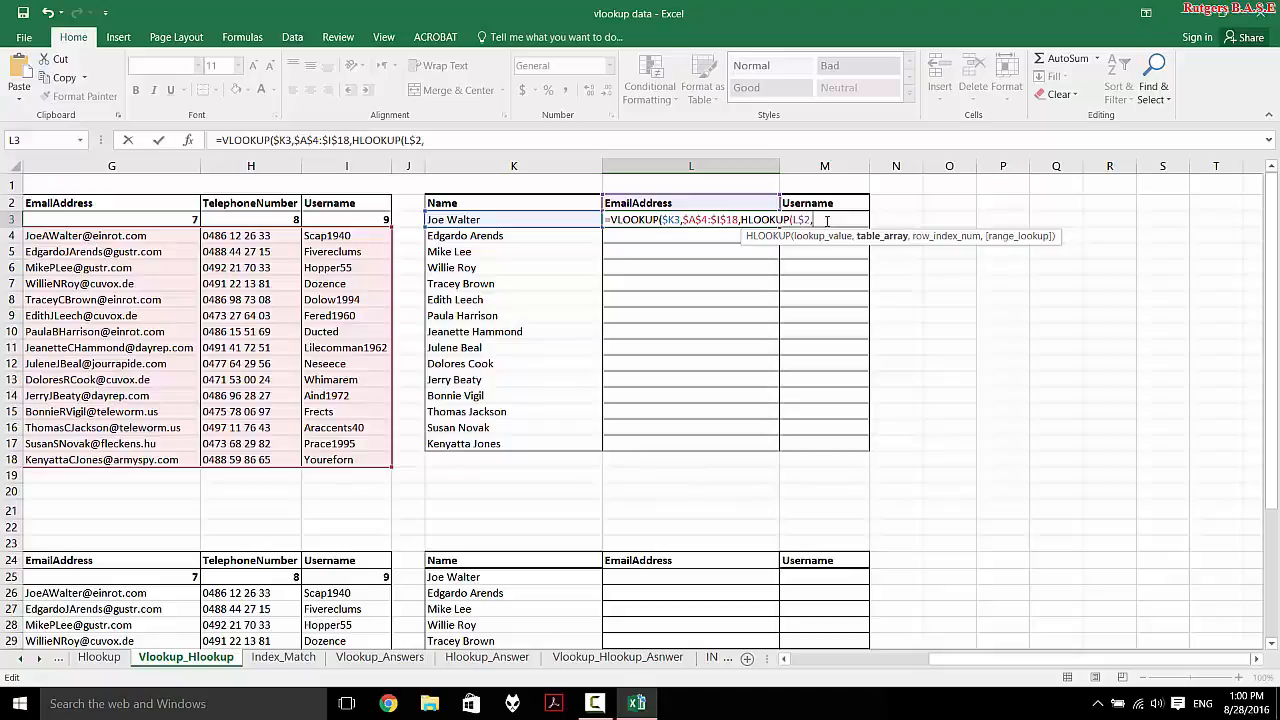
Set the HLOOKUP table array to the two header rows as the absolute range $A$2:$I$3.
scroll(129, 312, "left", 4)
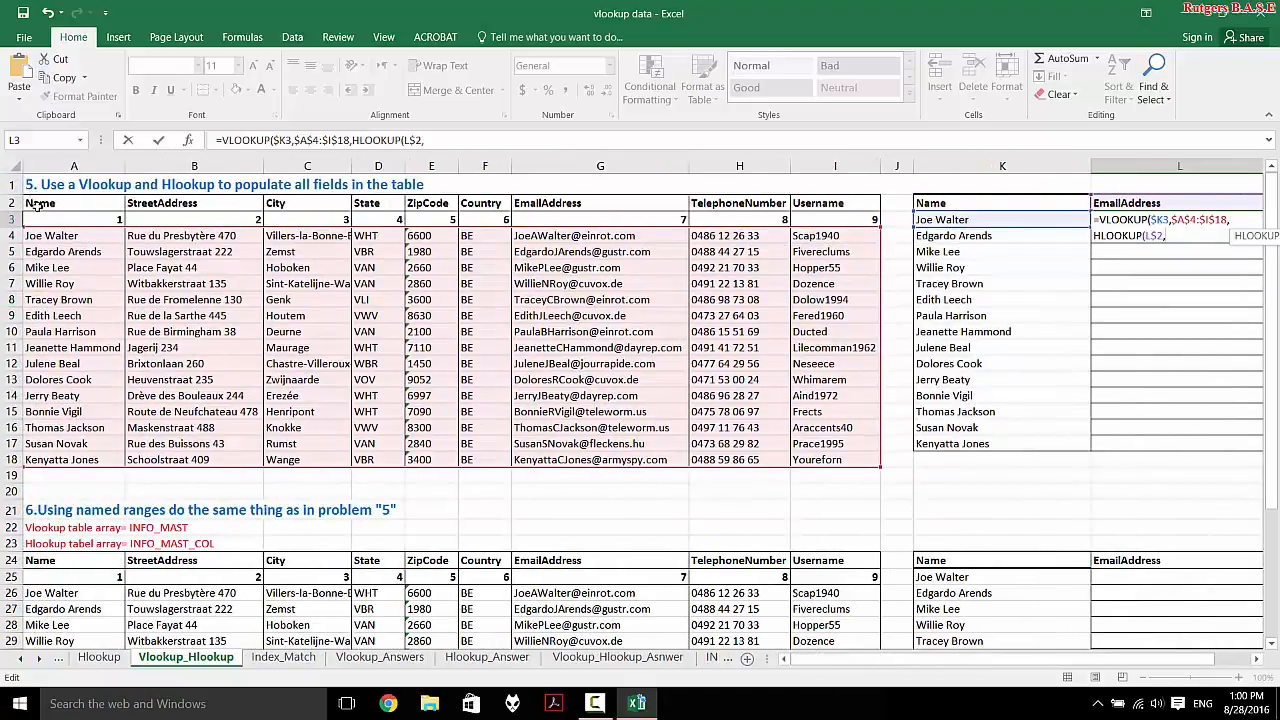
left_click_drag(36, 205, 850, 220)
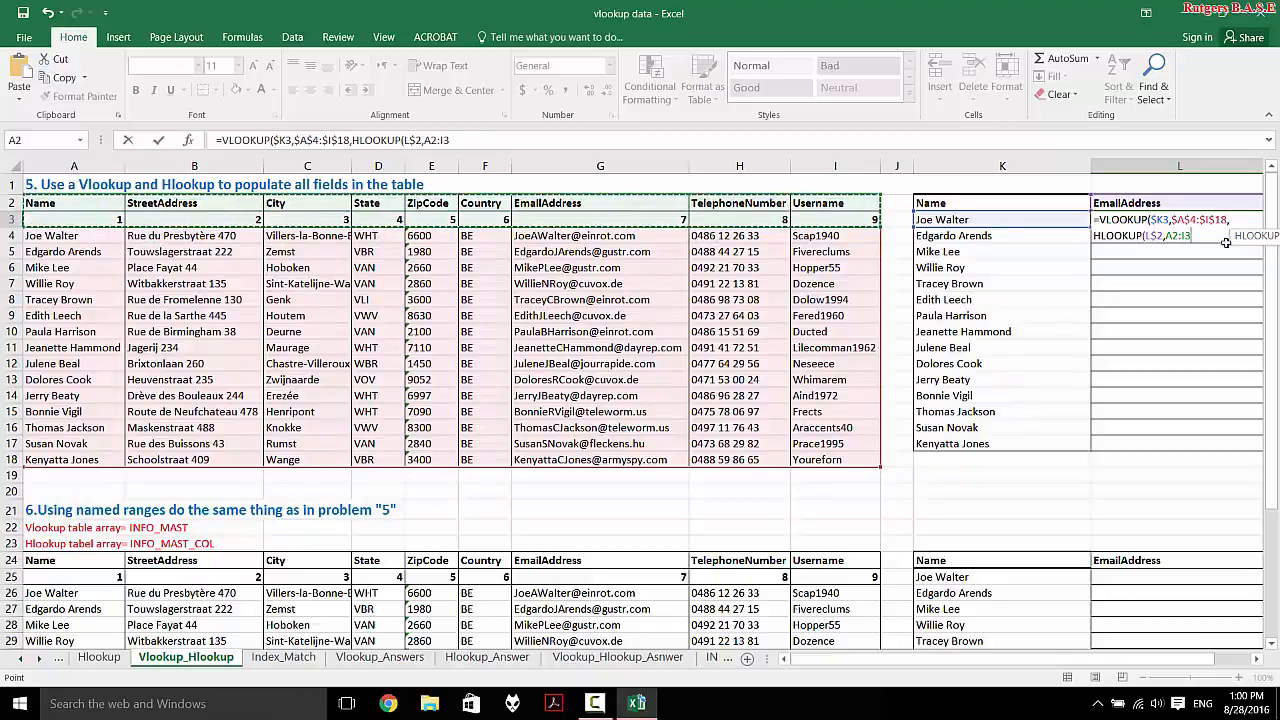
key("F4")
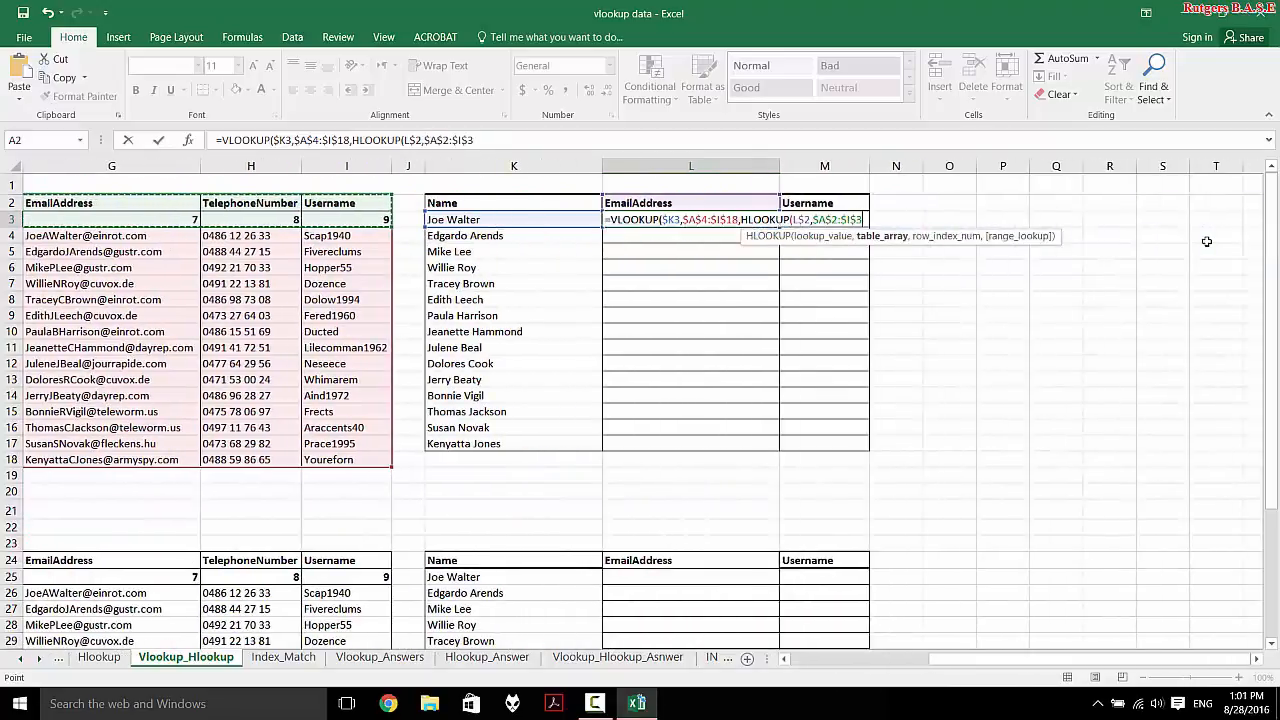
type(",")
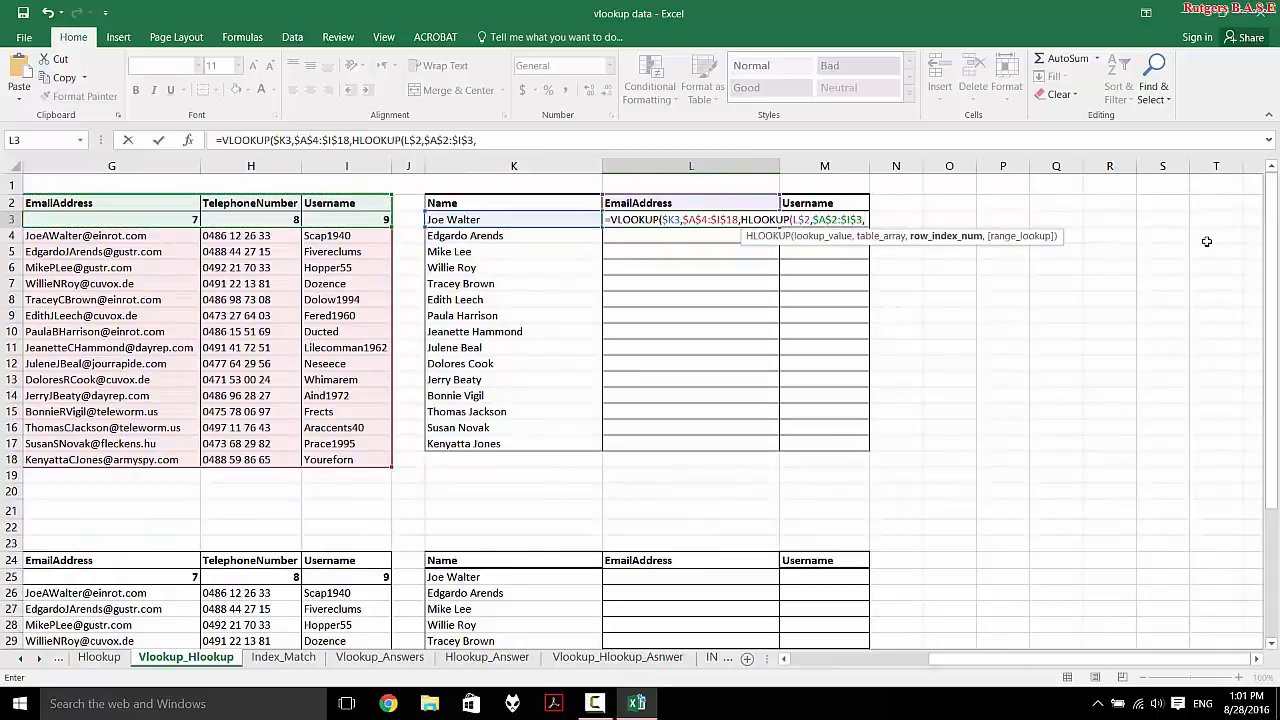
Complete the L3 formula with HLOOKUP row index 2 and exact match 0 for both lookups, and enter it.
type("0")
type(",")
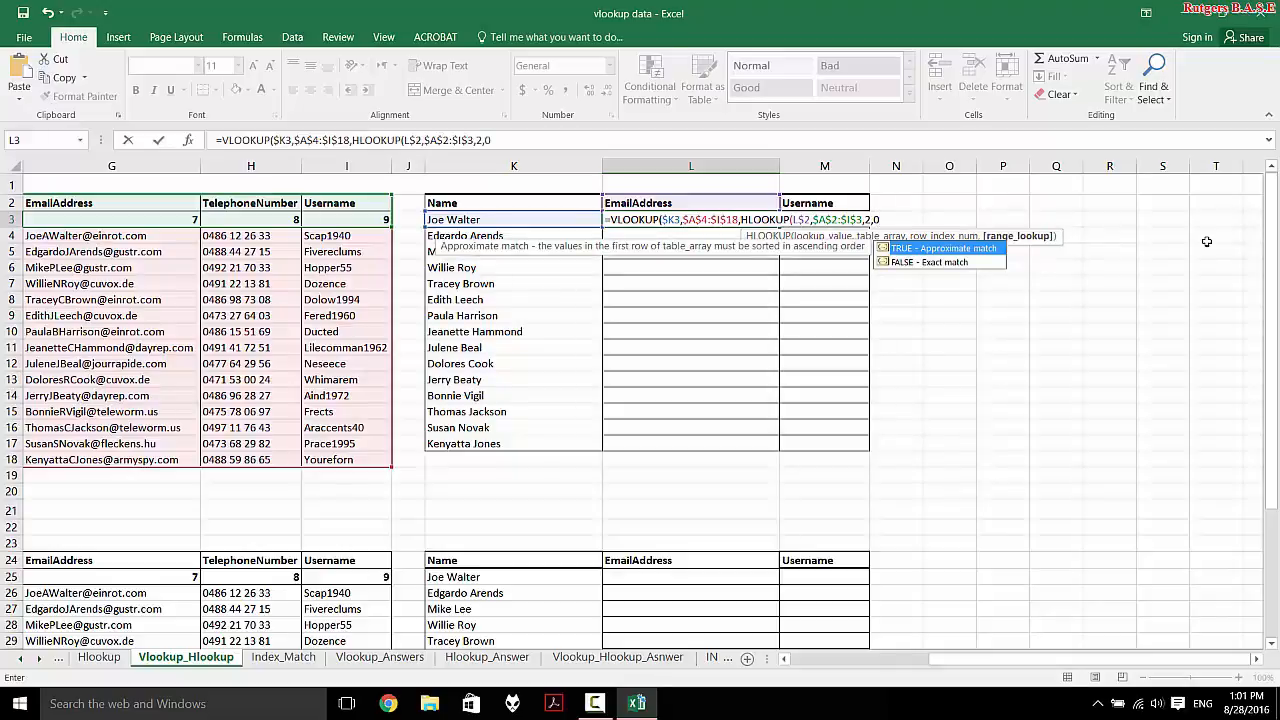
type(")")
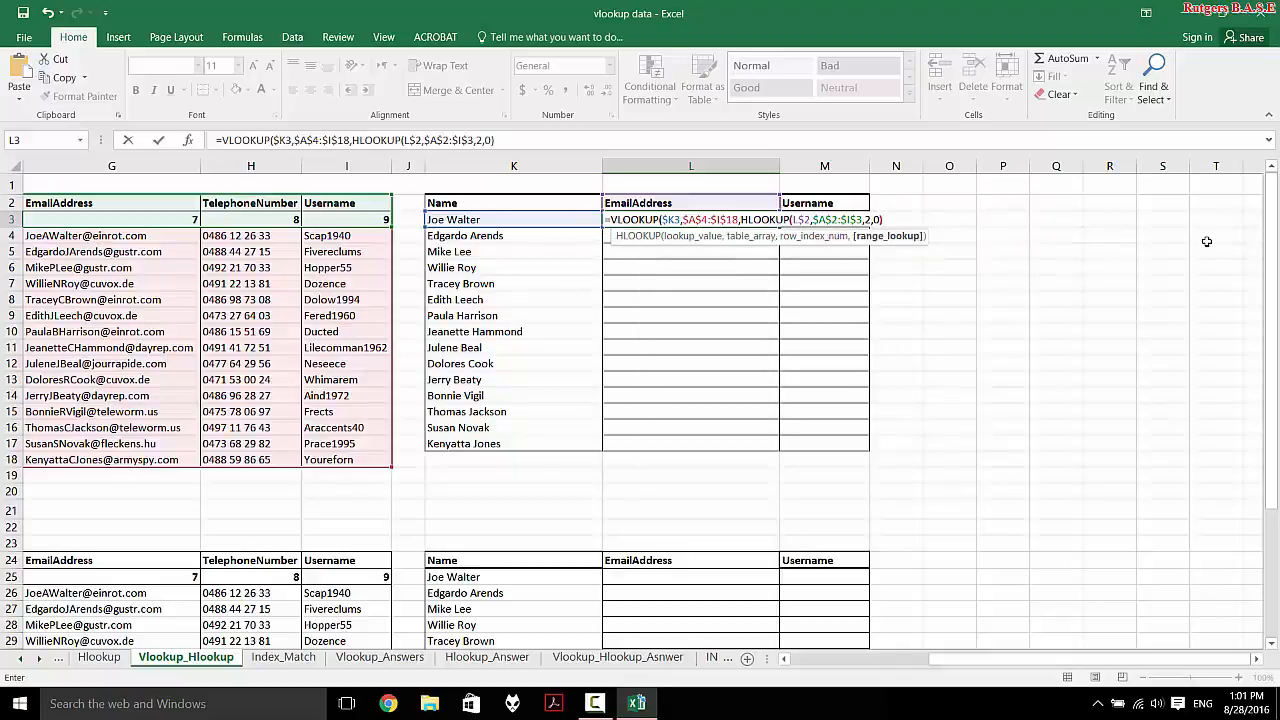
type(",")
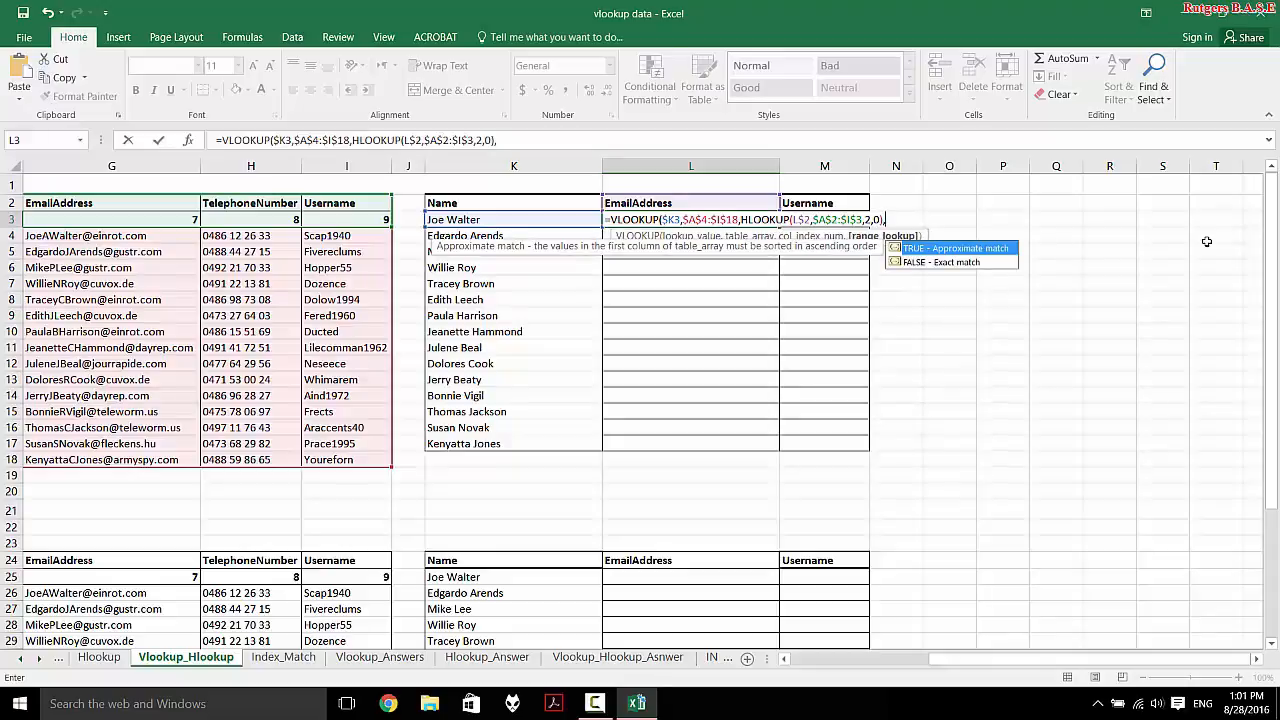
type("0")
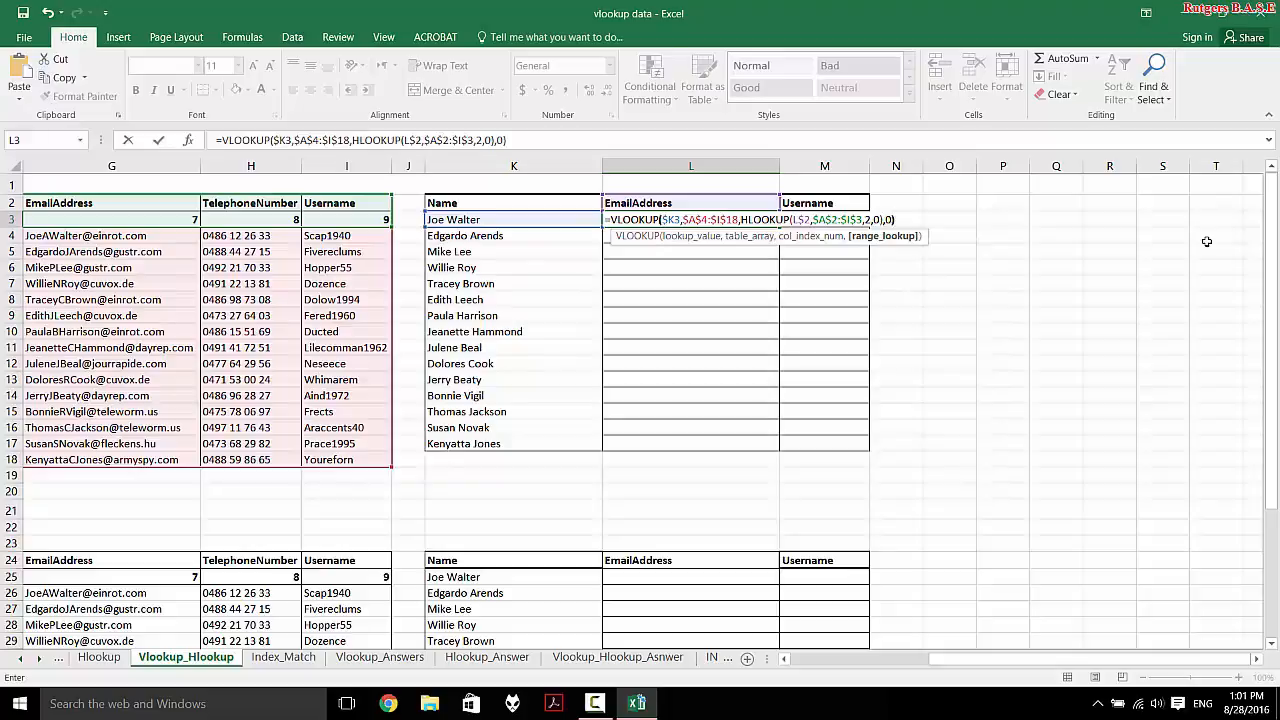
type(")")
key("Return")
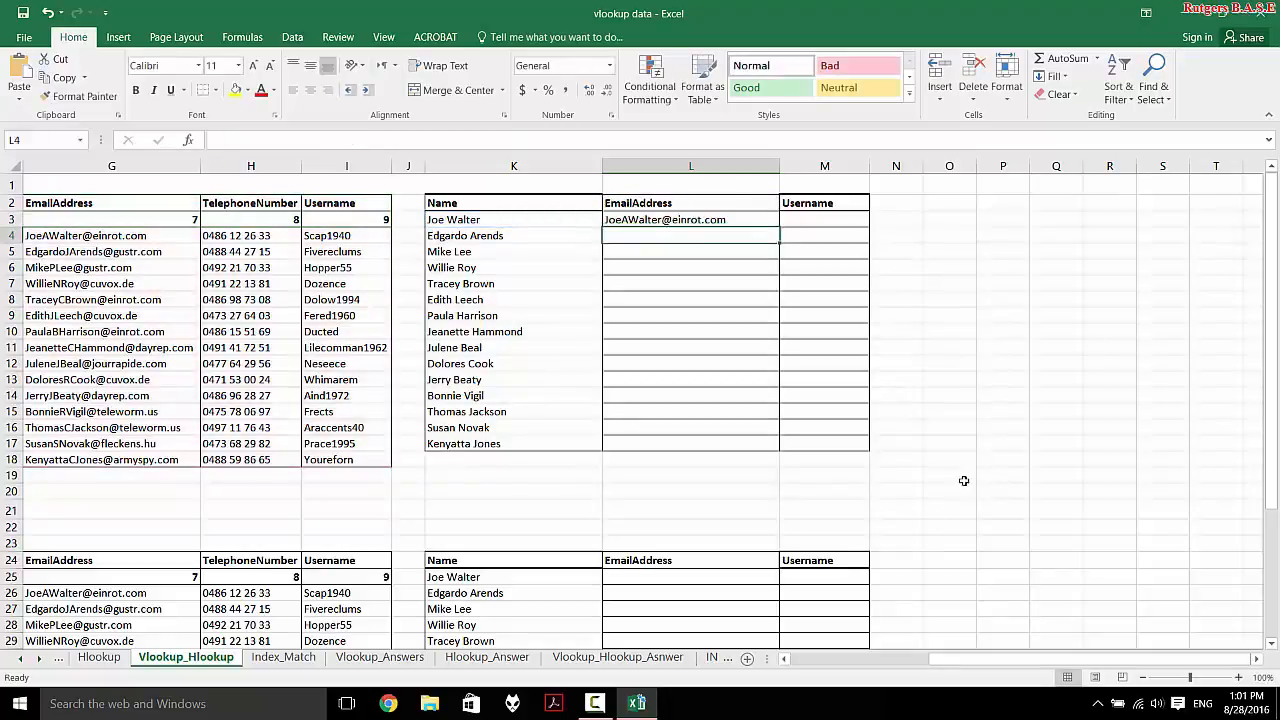
Fill the L3 lookup formula down the EmailAddress column through row 18.
left_click(749, 217)
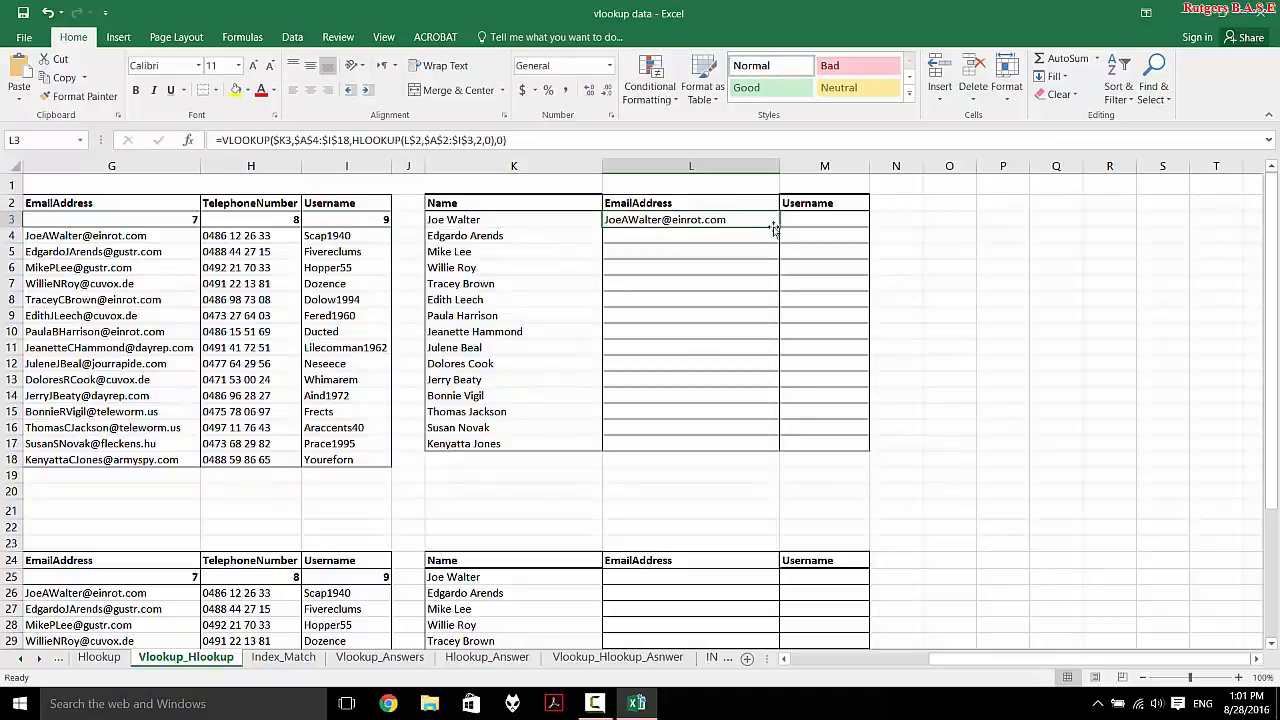
double_click(780, 226)
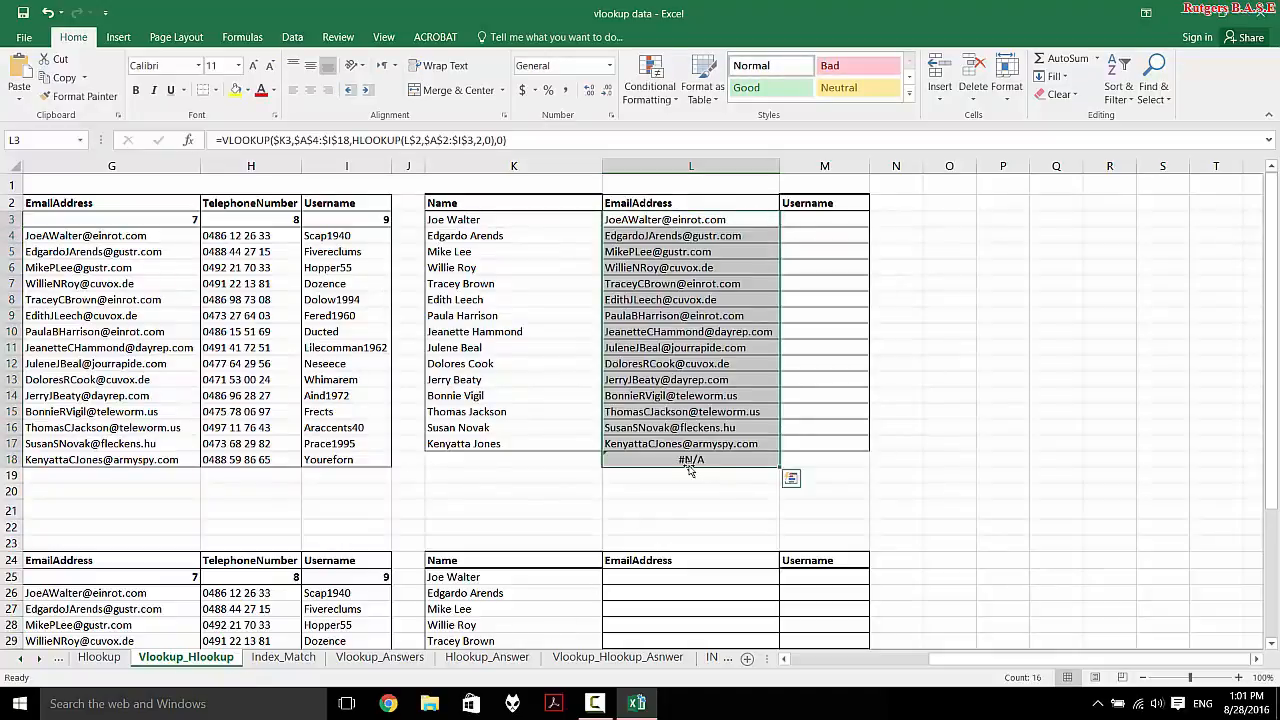
left_click(469, 457)
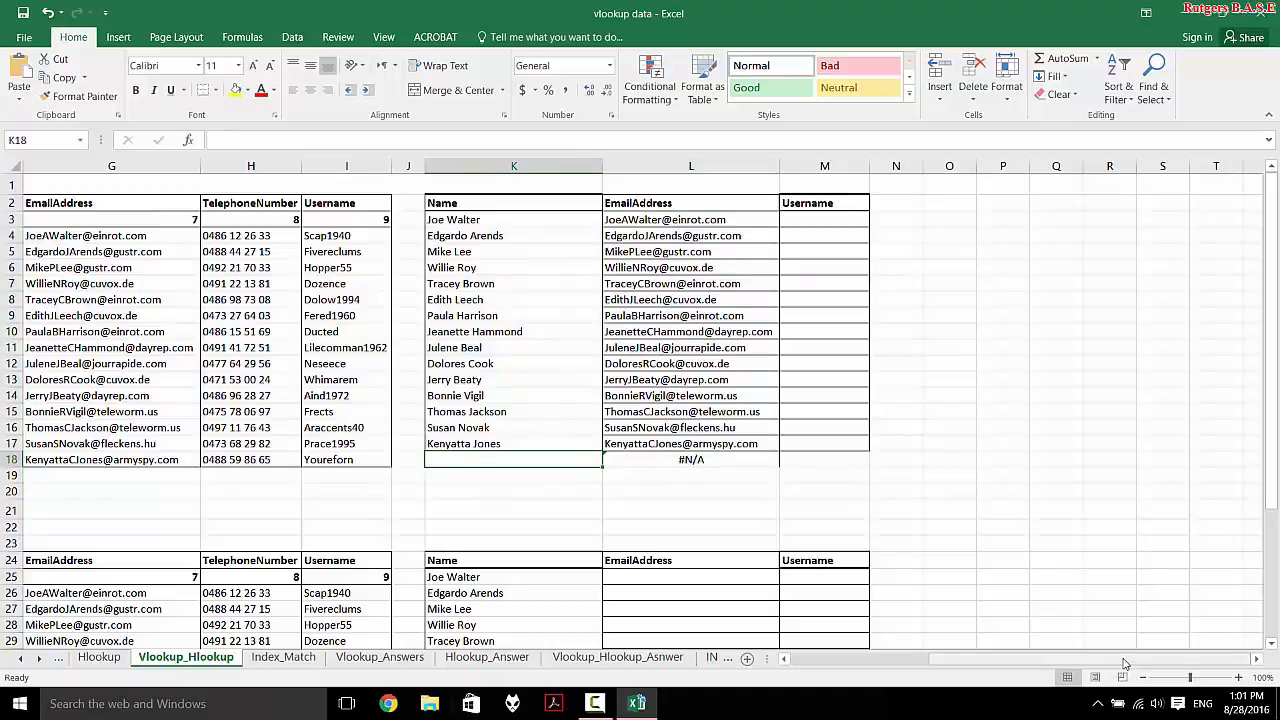
Change the header in L2 to the misspelled "EmailAddres" to test how the lookup depends on it.
left_click_drag(1127, 658, 993, 681)
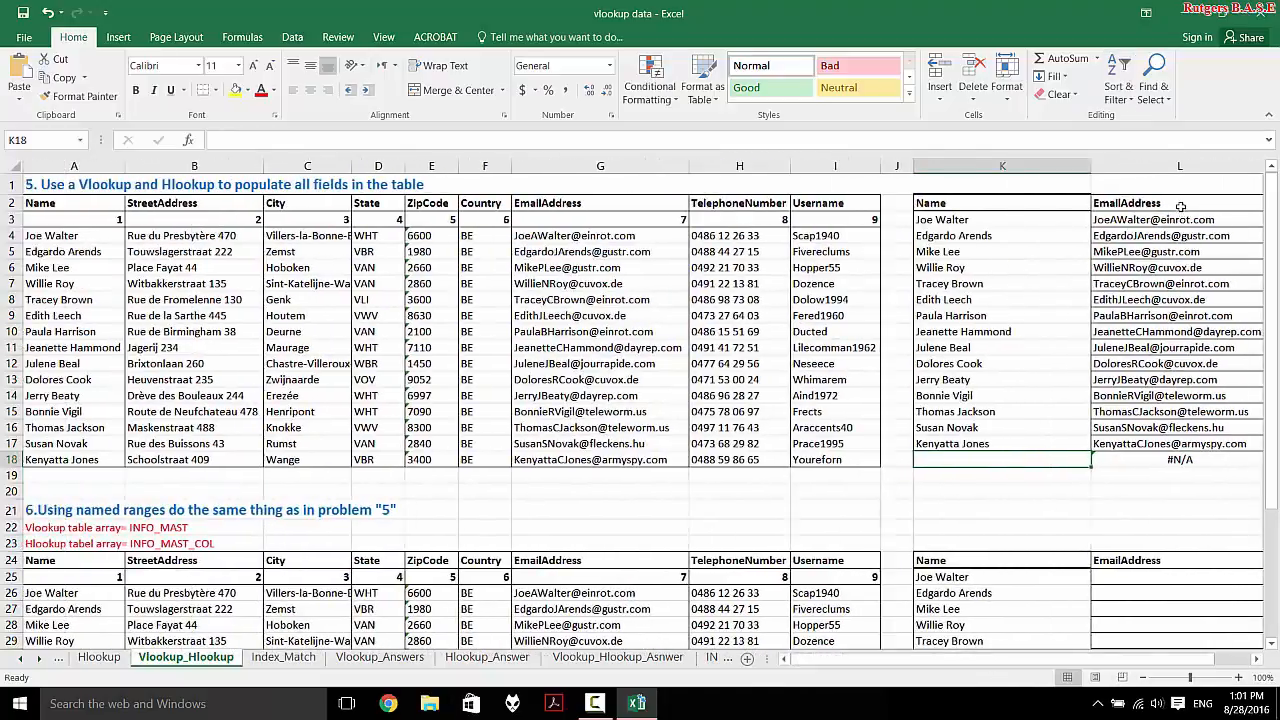
left_click(1173, 206)
key("Right")
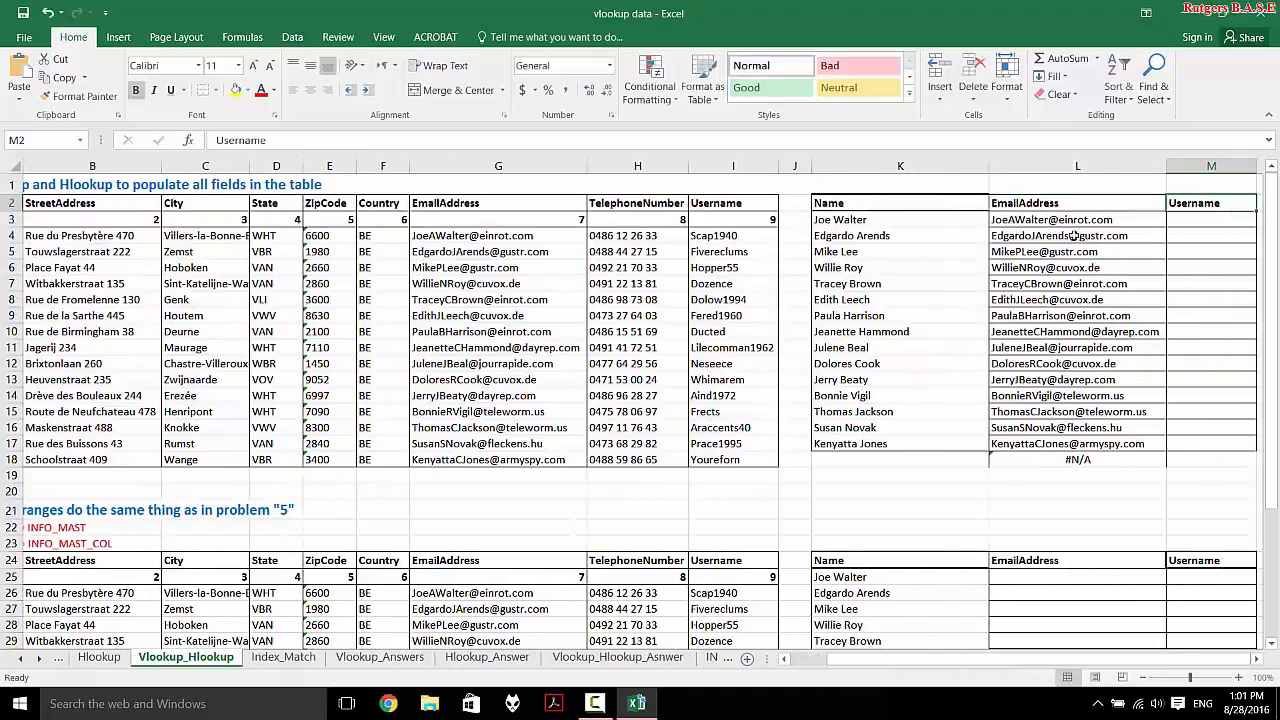
double_click(1060, 203)
key("BackSpace")
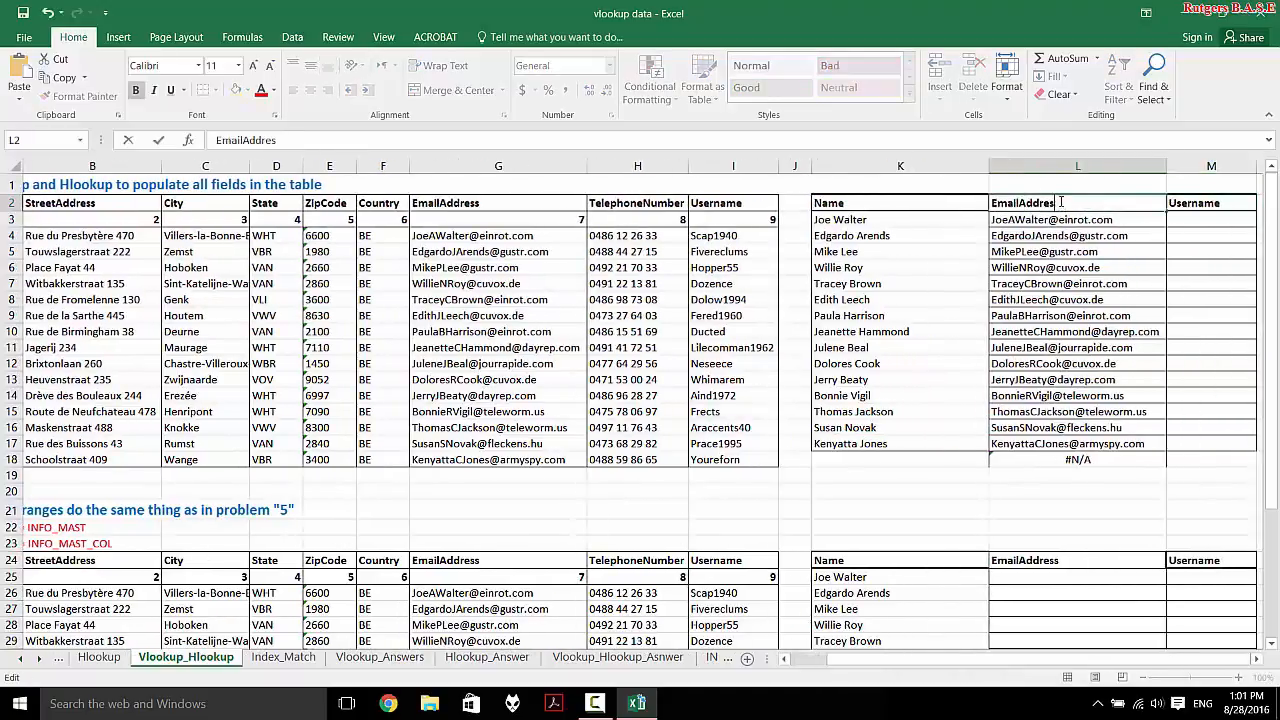
key("Return")
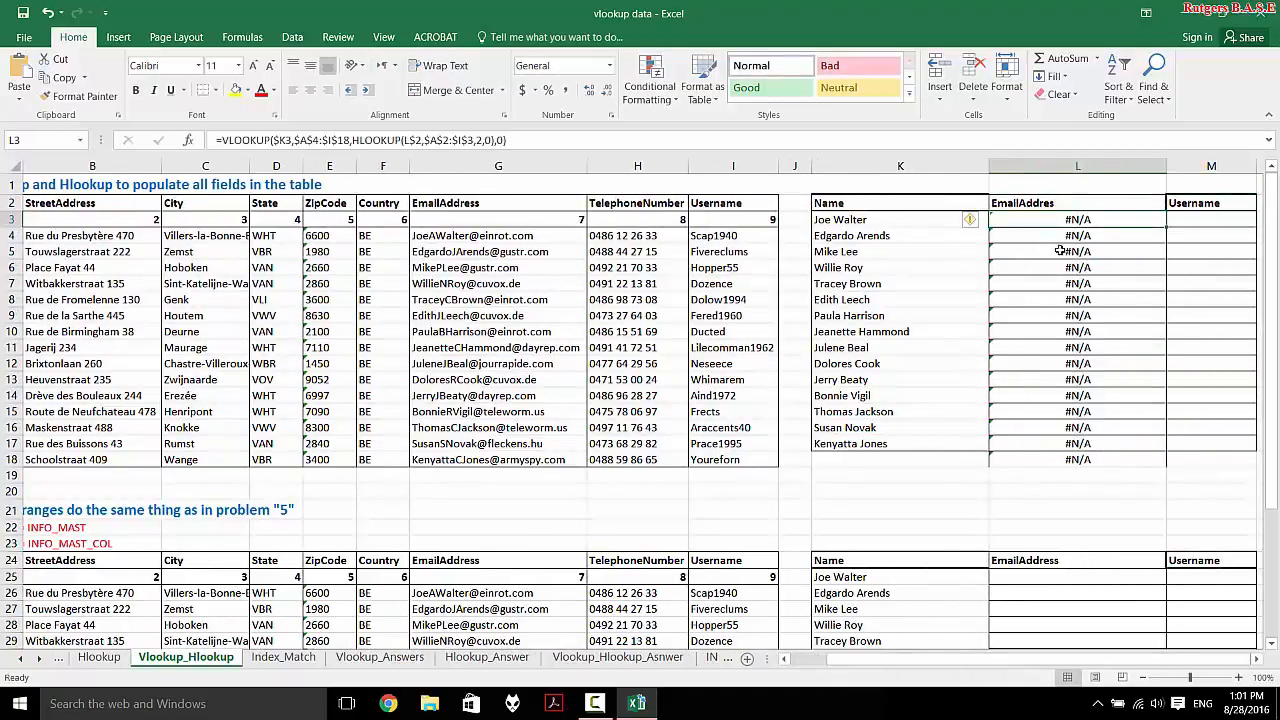
Compare the L2 header with the source header in G2, and correct L2 back to "EmailAddress".
left_click(1069, 201)
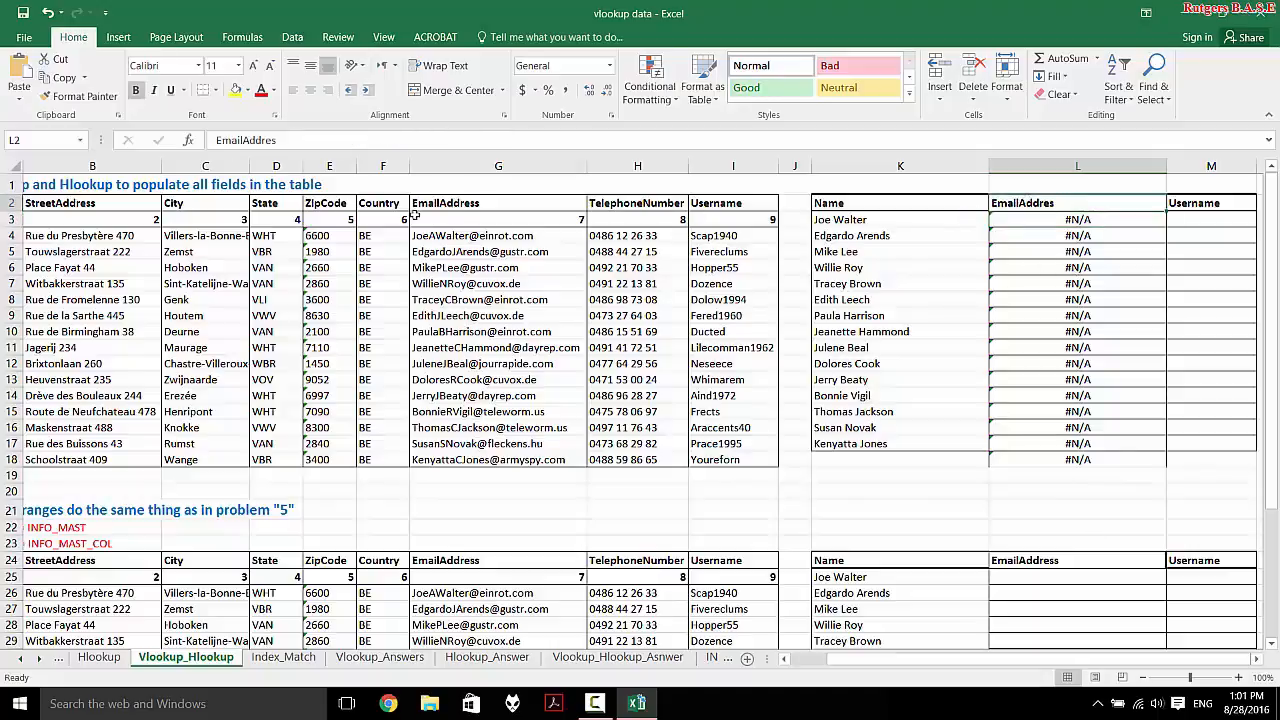
left_click(464, 206)
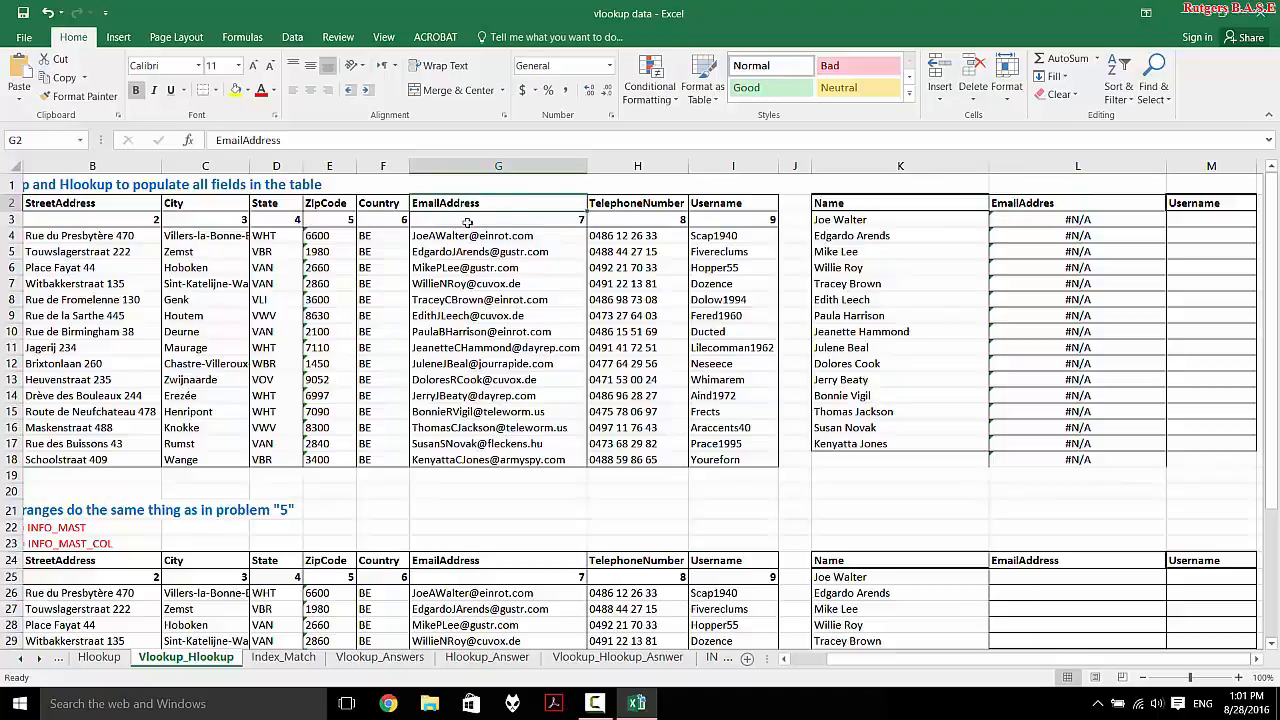
double_click(1074, 203)
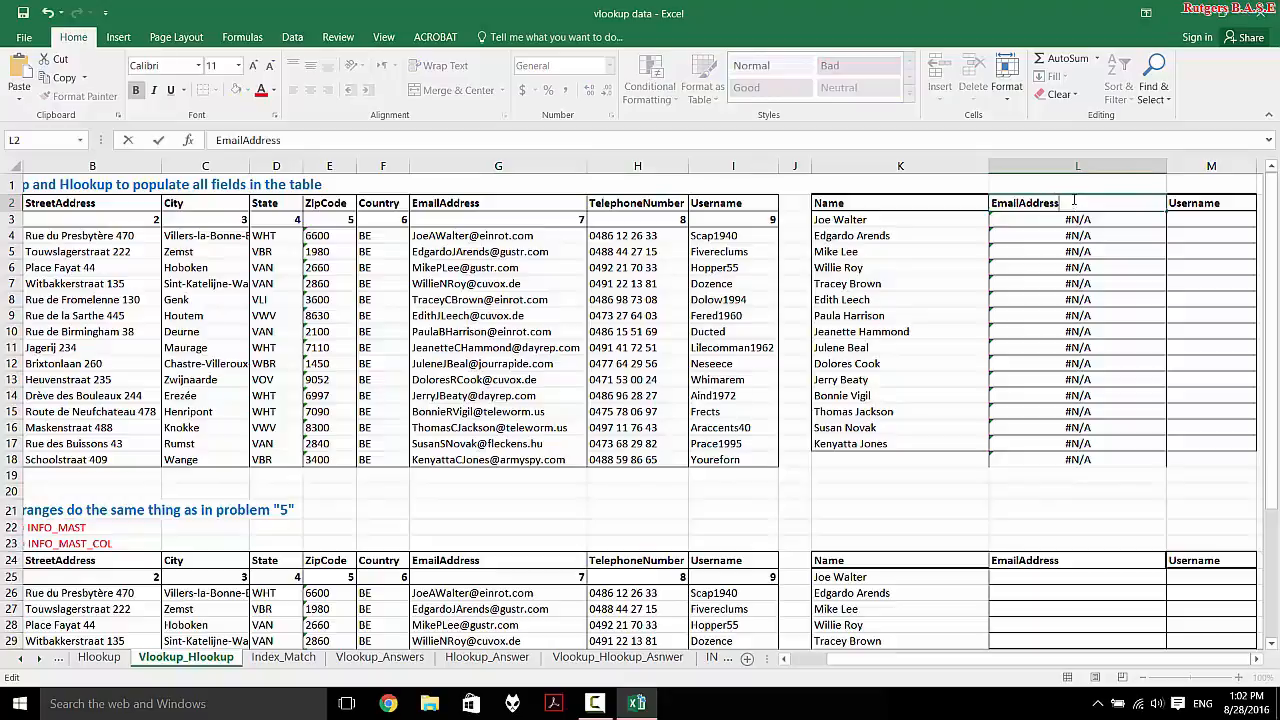
type("s")
key("Return")
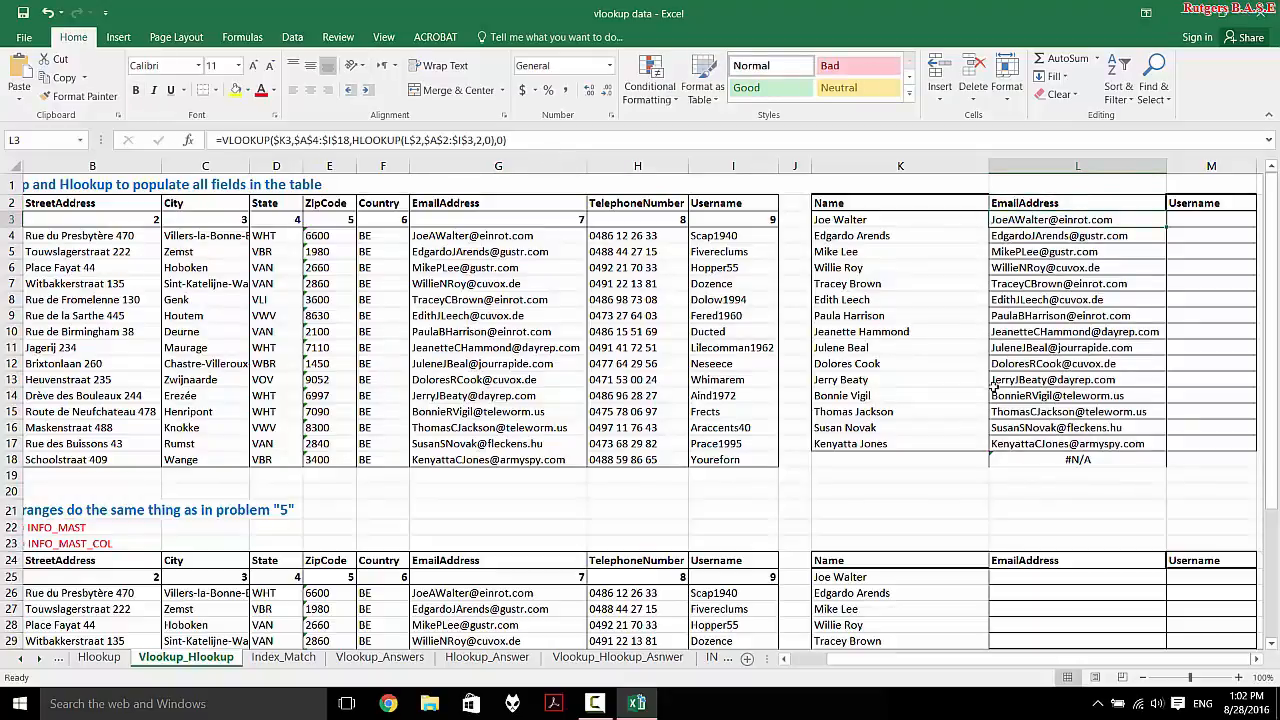
left_click_drag(993, 384, 1003, 365)
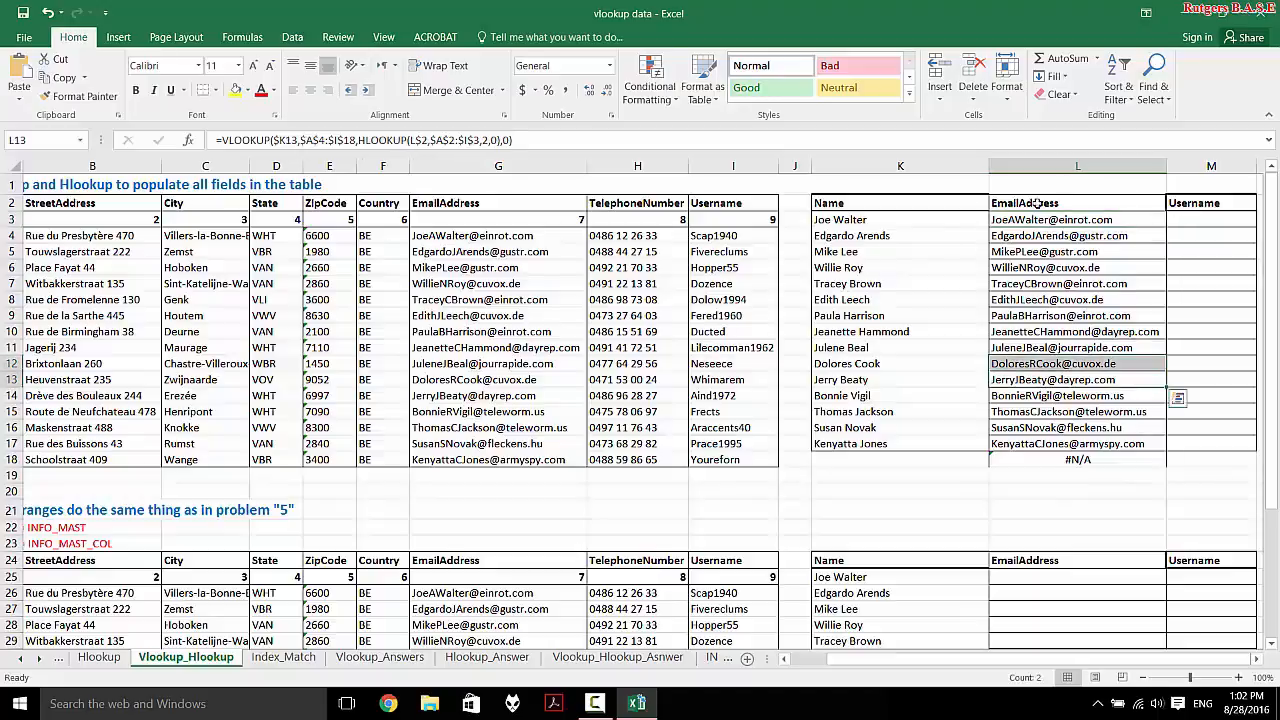
Start a VLOOKUP in M3 with the column-locked lookup value $K3 and the absolute table array $A$4:$I$18.
left_click(1203, 222)
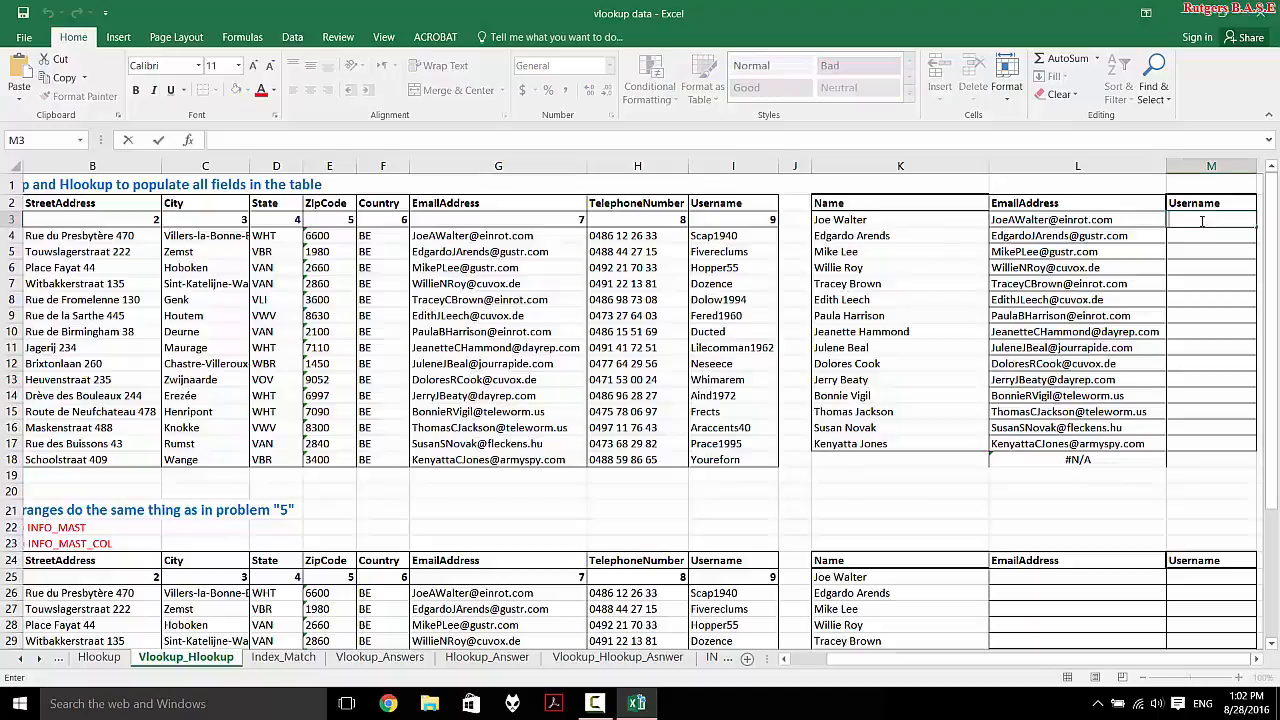
type("=VLOOKUP(")
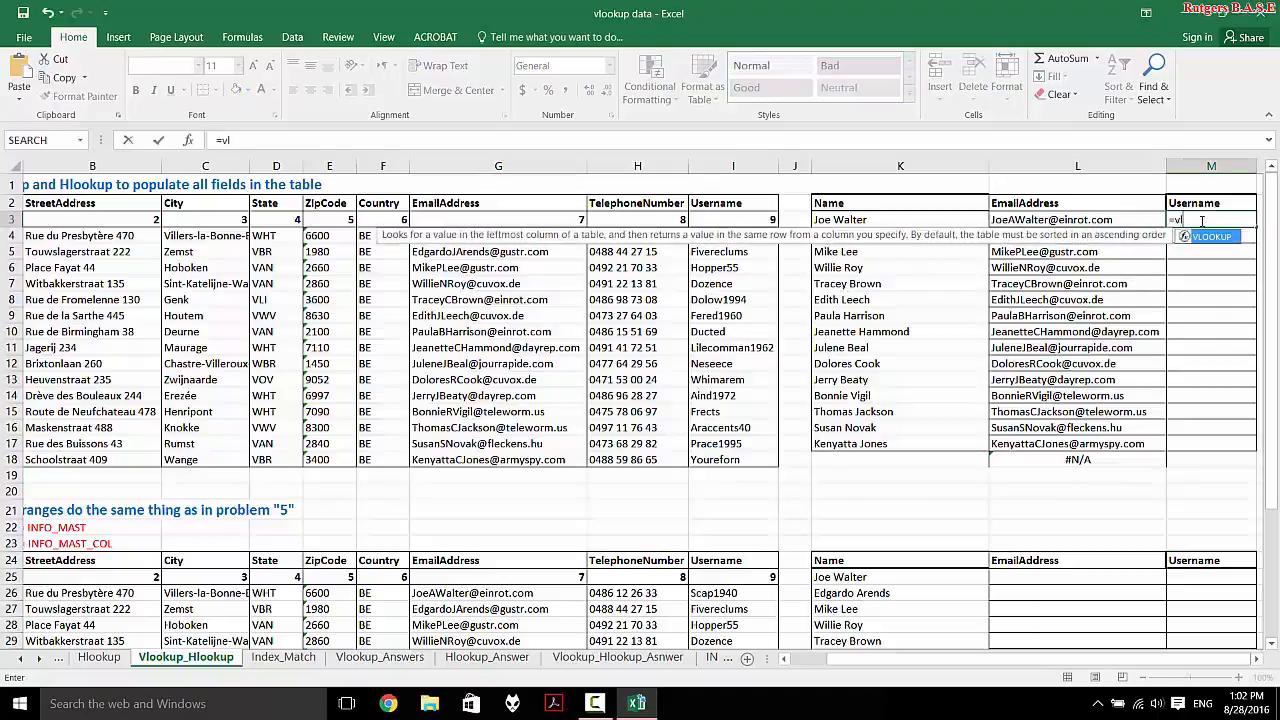
left_click(859, 217)
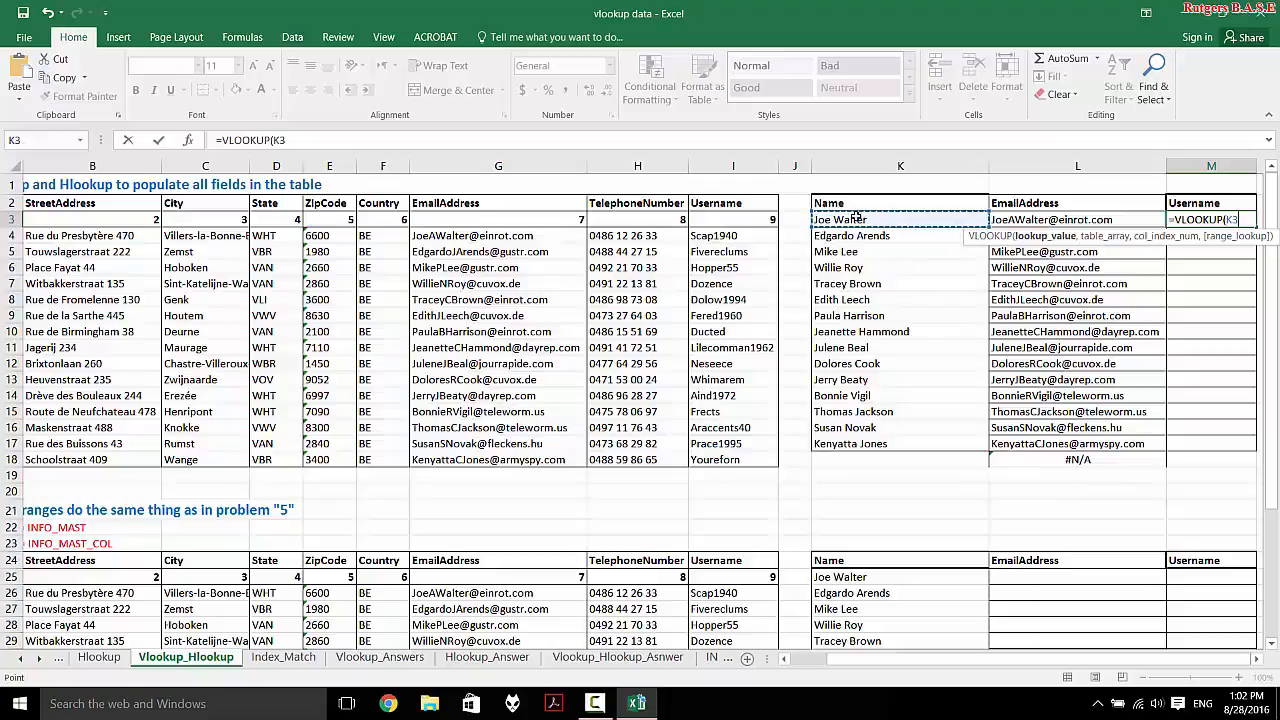
left_click(1229, 219)
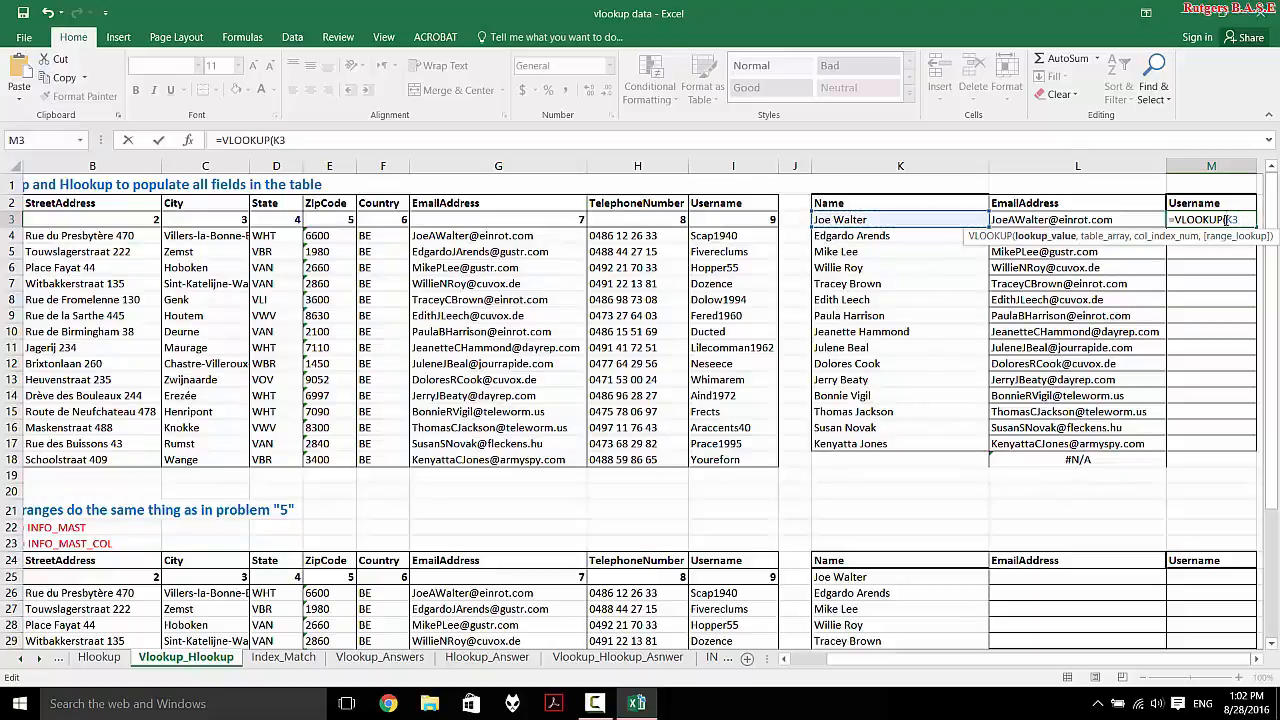
type("$K3,")
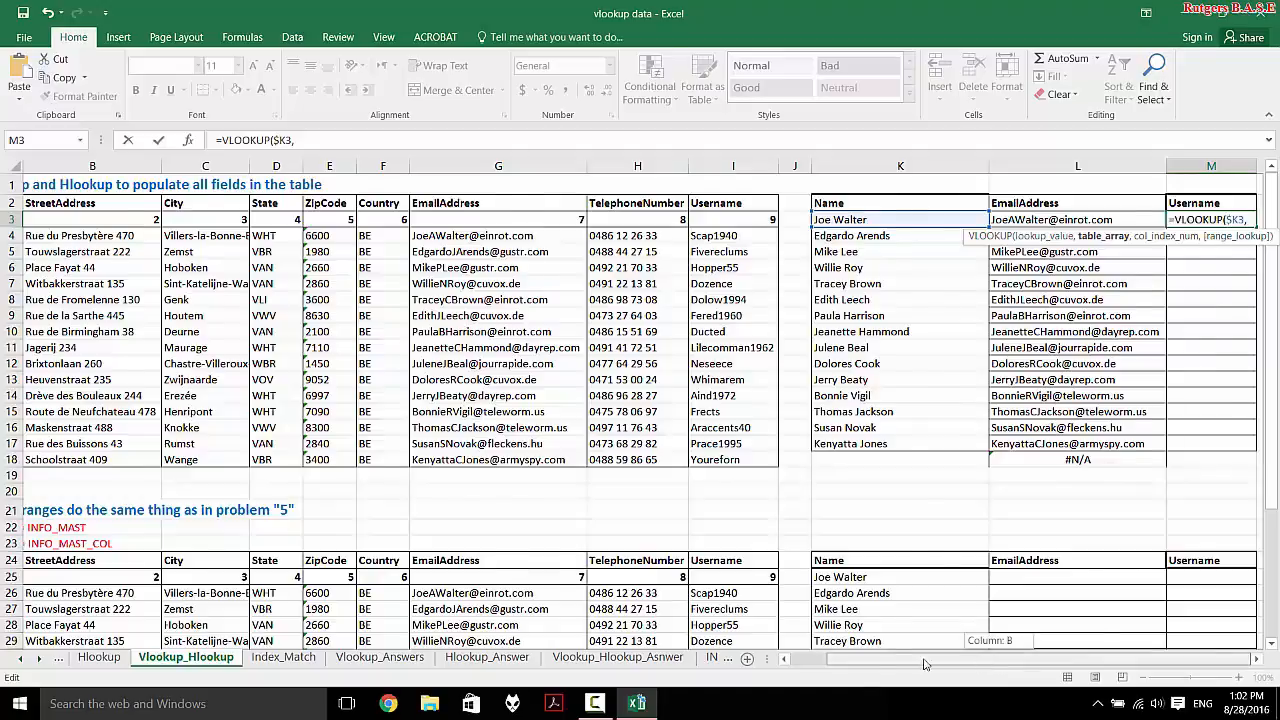
left_click_drag(1000, 663, 965, 663)
left_click_drag(35, 230, 800, 460)
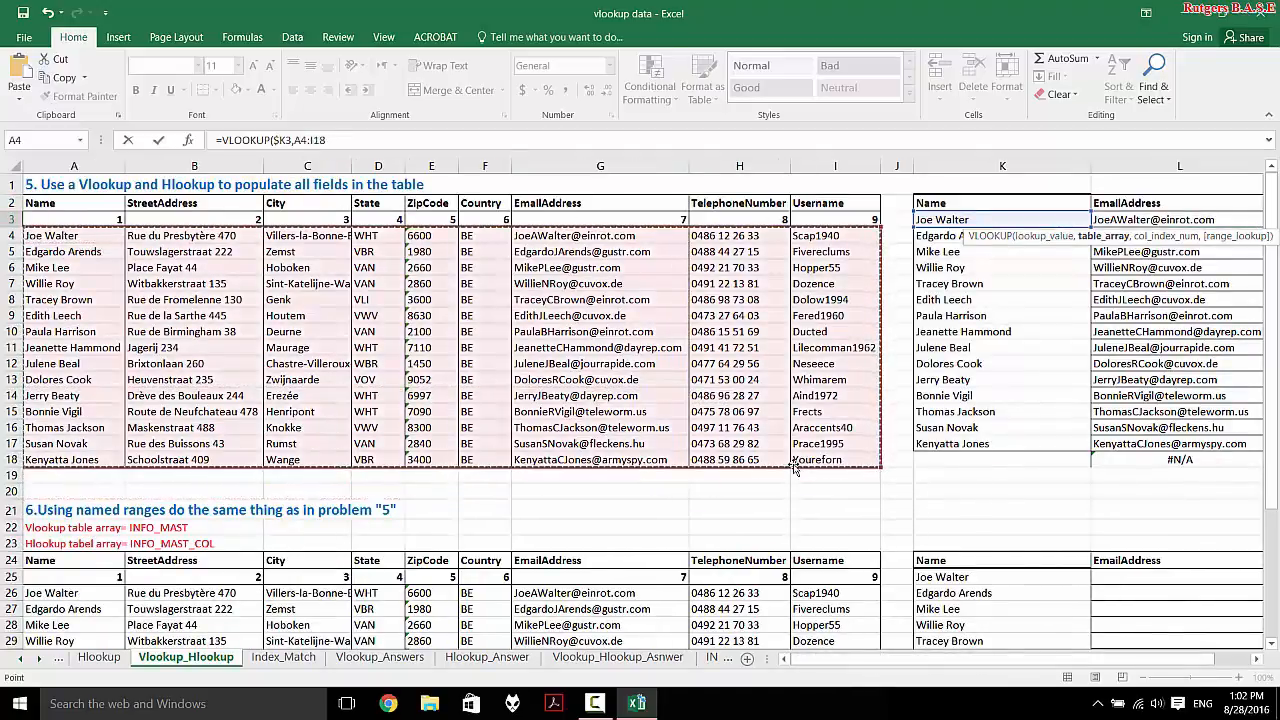
key("F4")
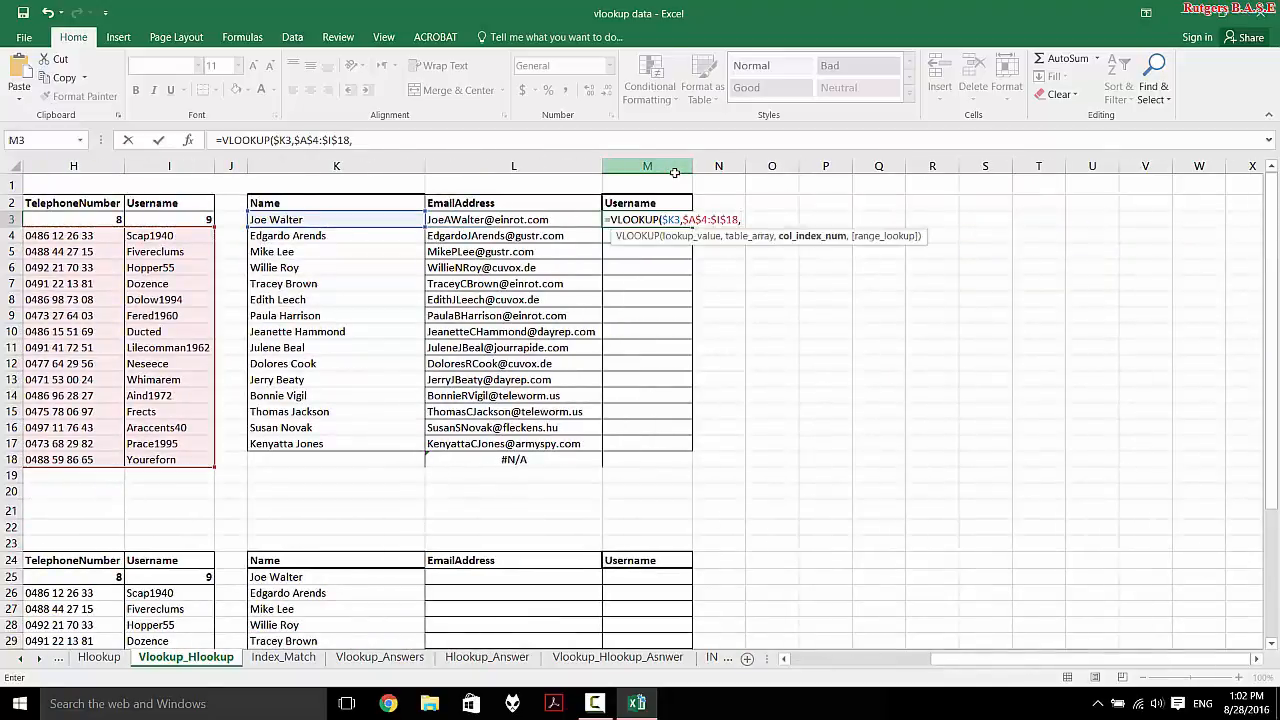
Nest an HLOOKUP as the column index of the M3 formula, with the row-locked Username header M$2 as lookup value.
type("h")
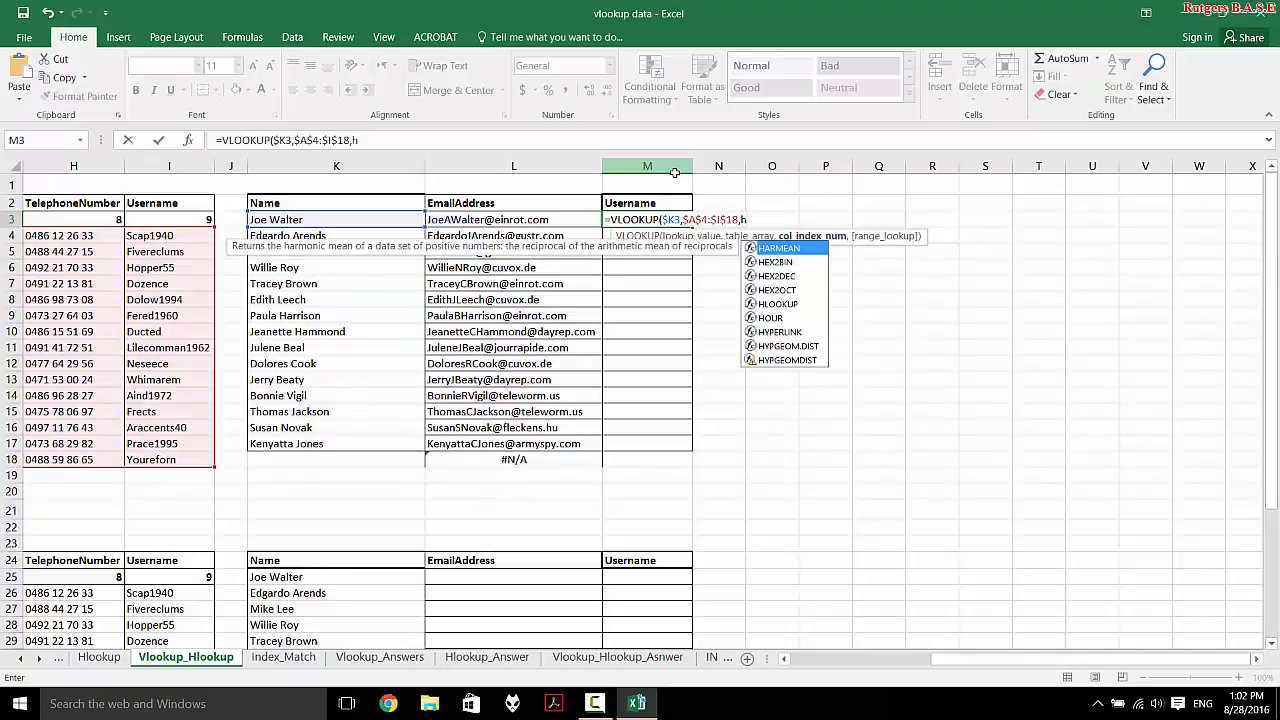
type("loo")
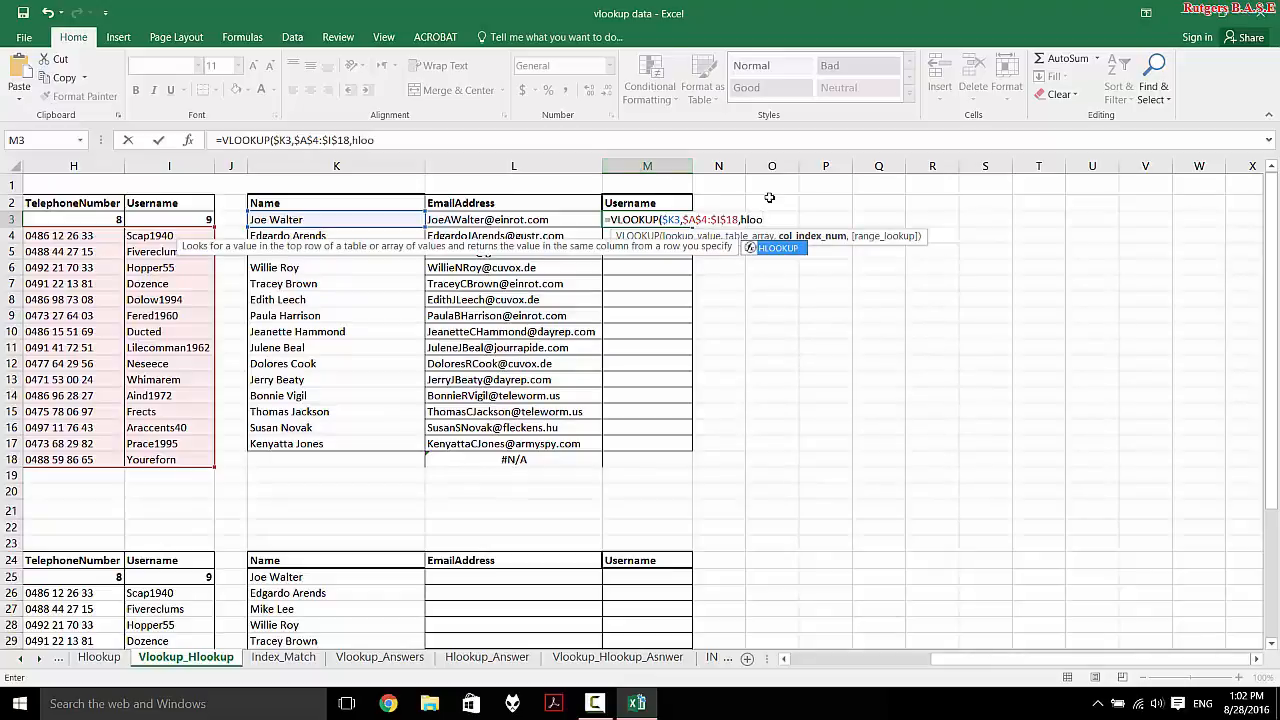
key("Tab")
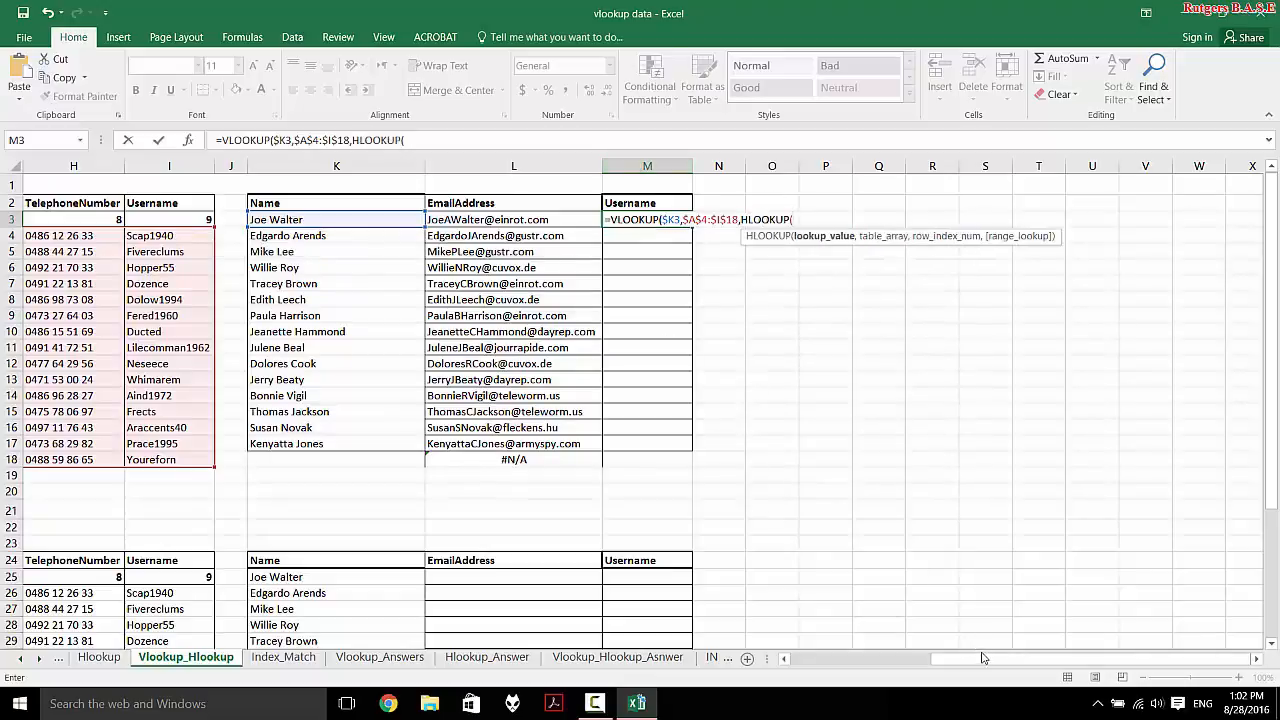
left_click_drag(985, 659, 929, 671)
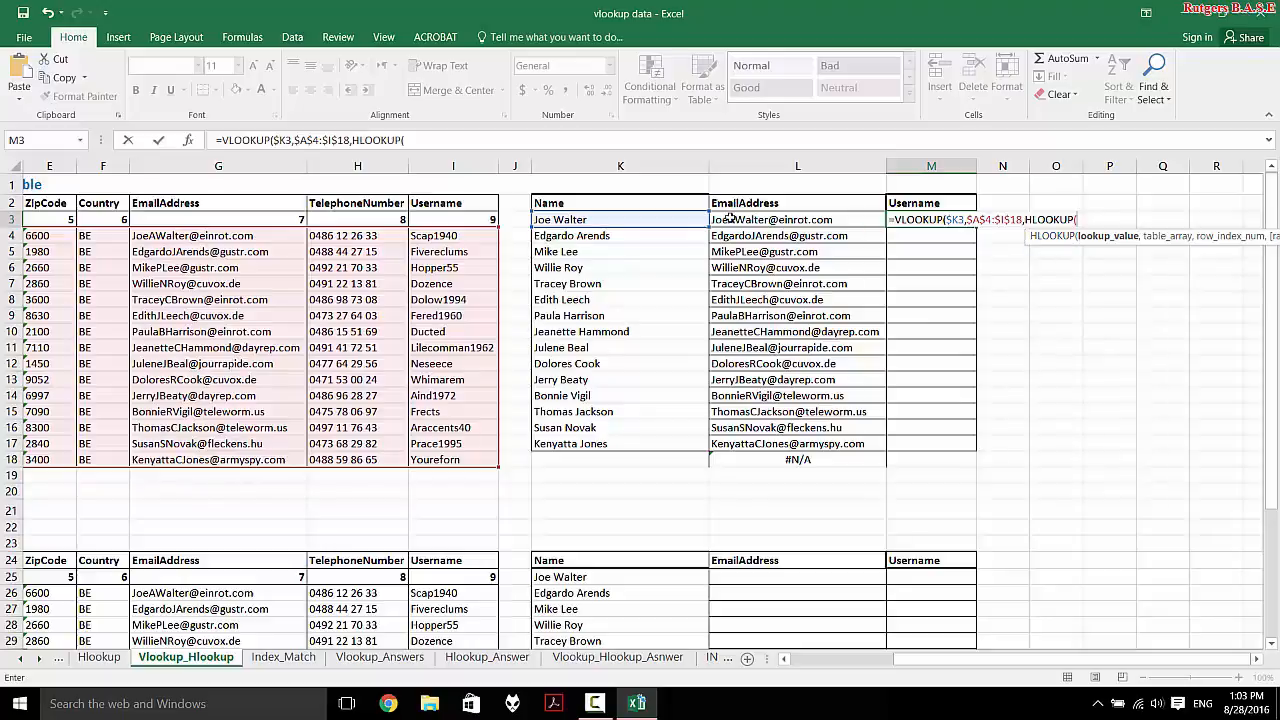
left_click(957, 203)
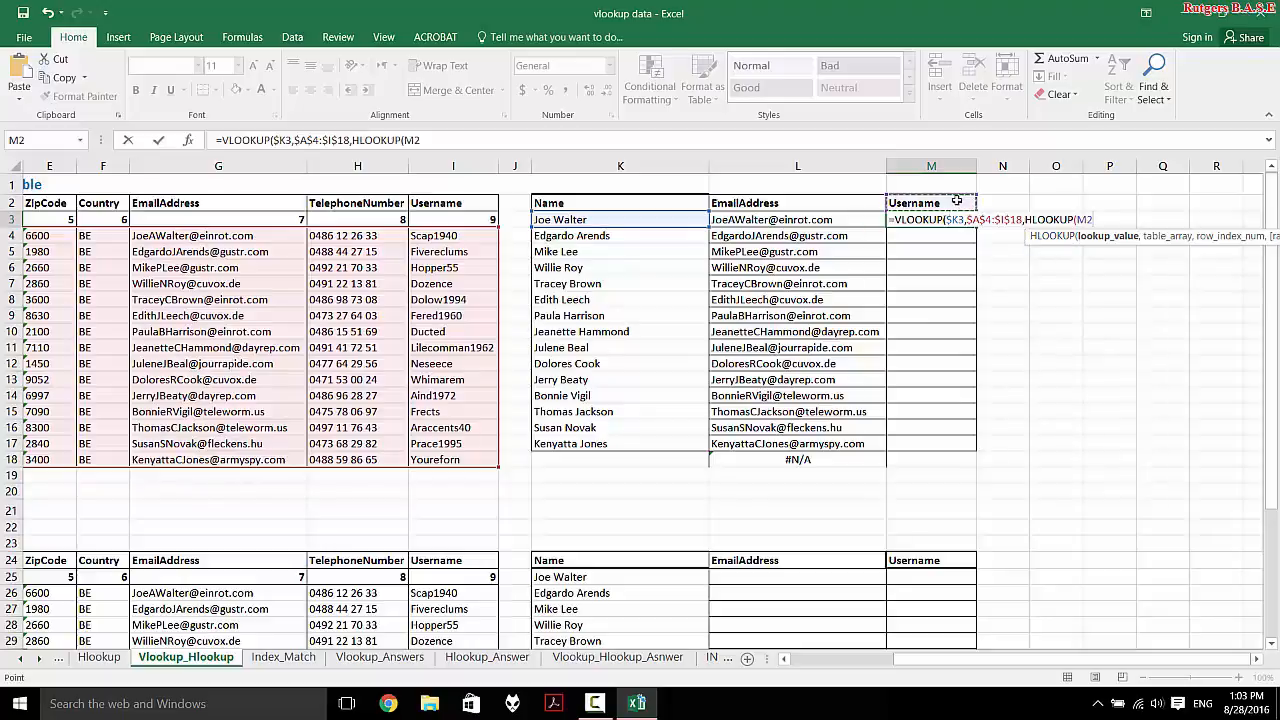
key("F2")
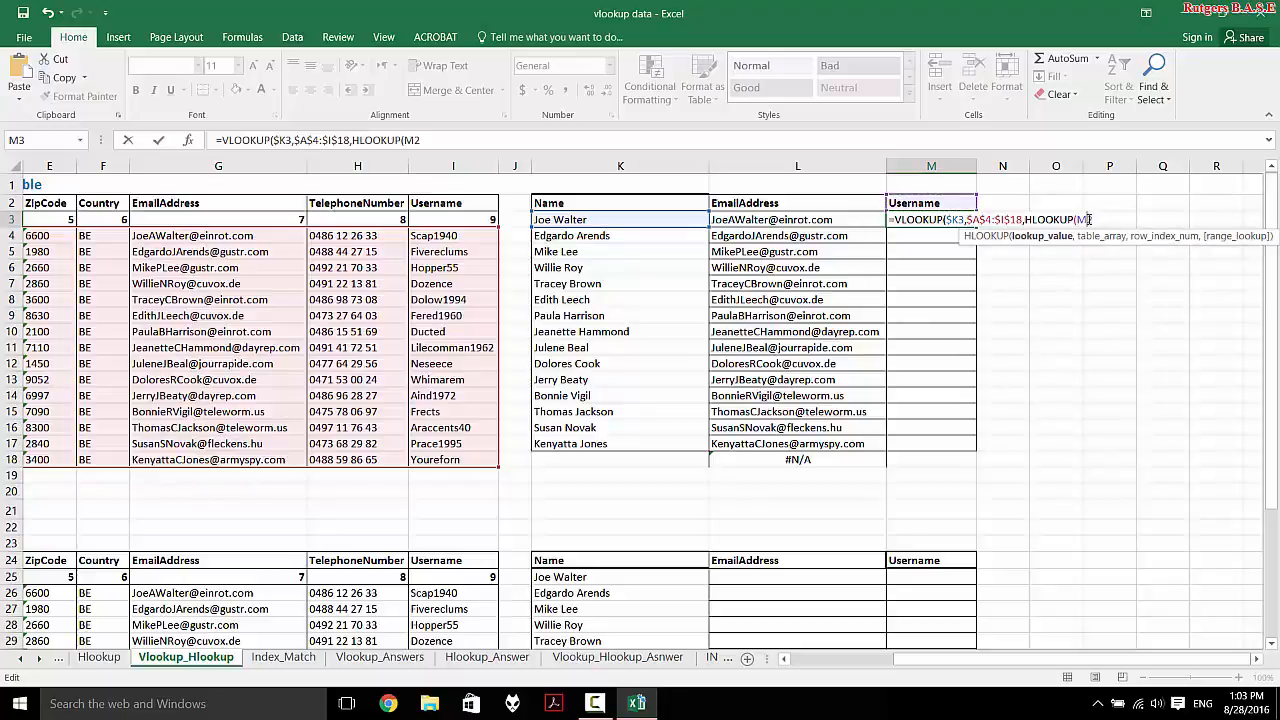
type("$2,")
Set the table array of the HLOOKUP in M3 to the two source header rows as $A$2:$I$3.
scroll(380, 471, "left", 2)
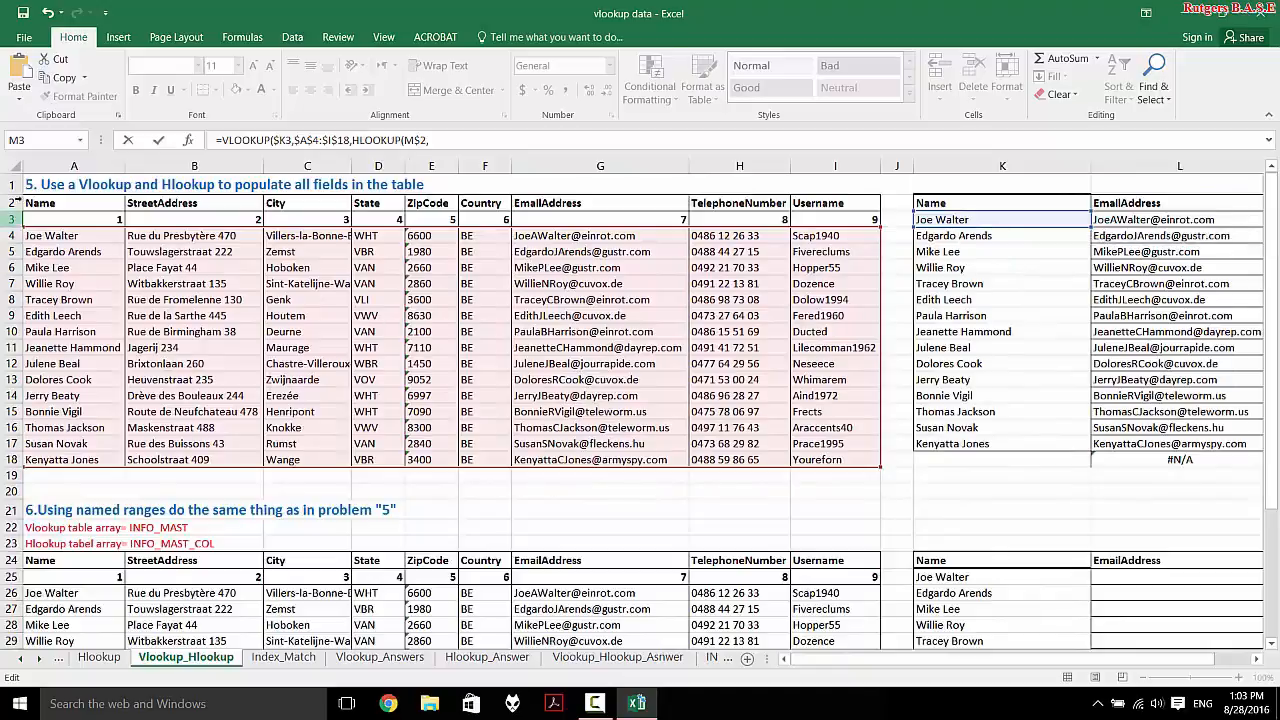
left_click_drag(48, 203, 830, 220)
key("F4")
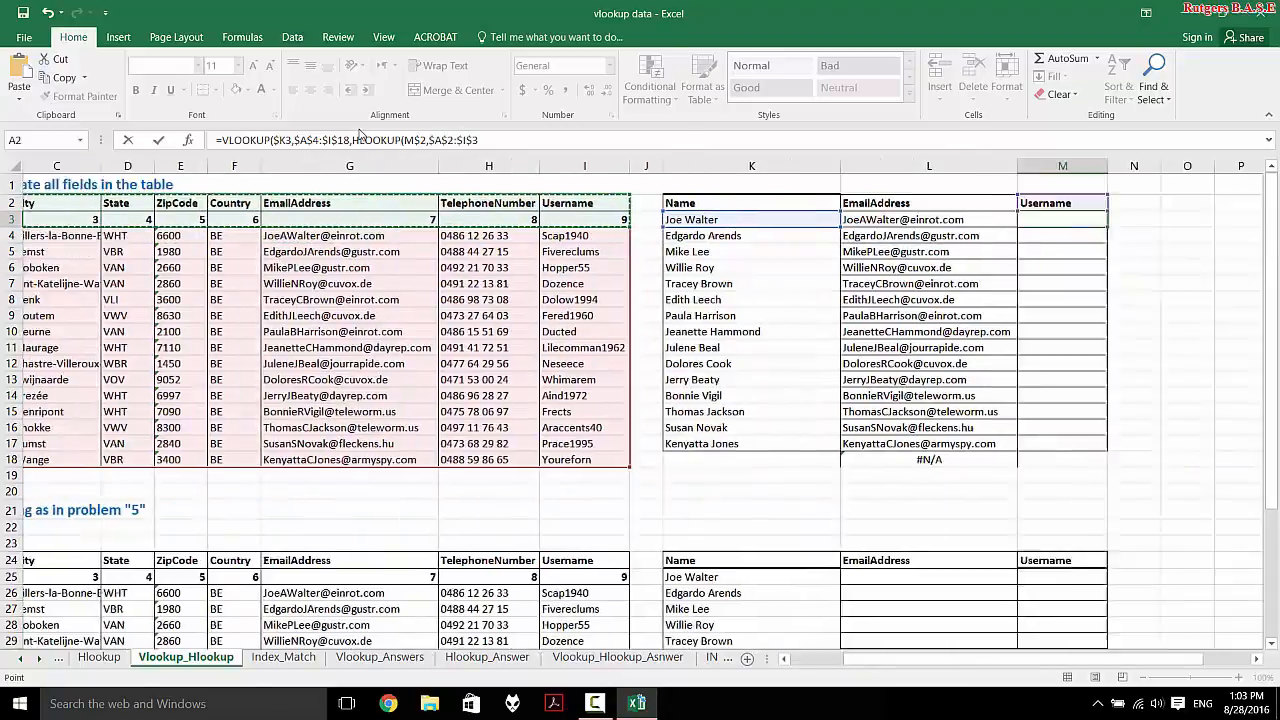
type(",")
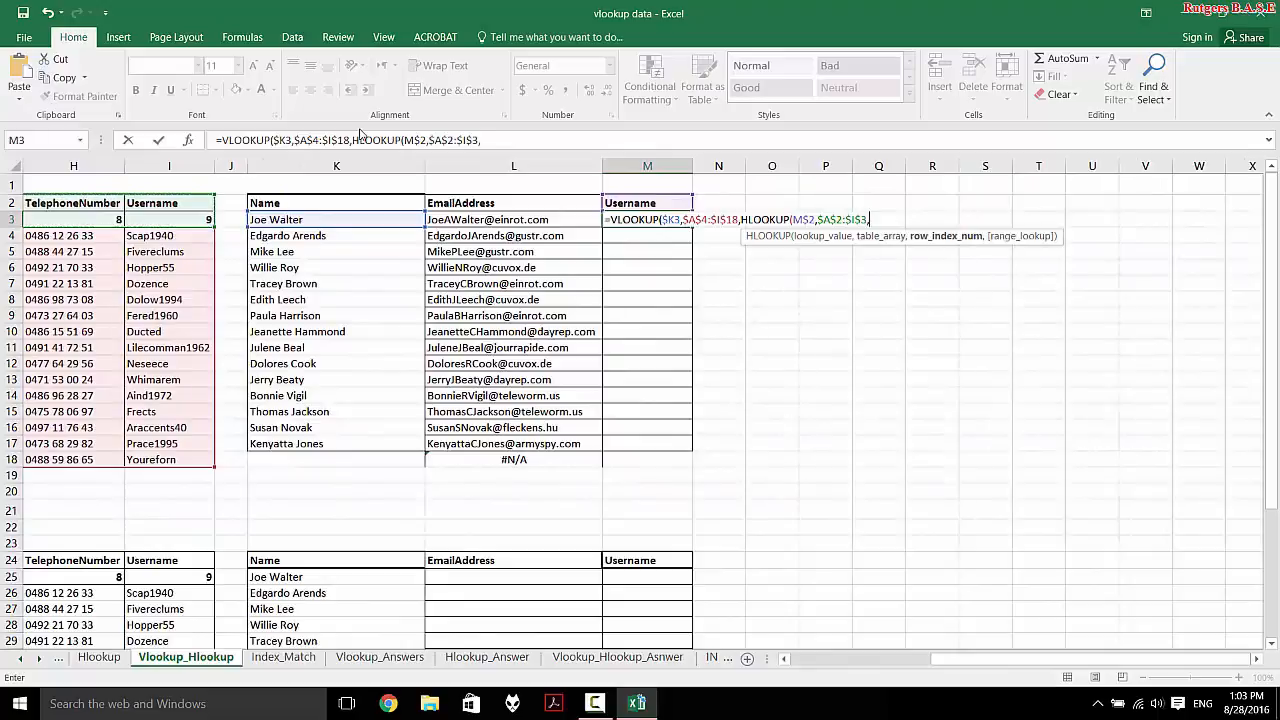
Complete the M3 formula with HLOOKUP row index 2 and exact match 0 for both lookups, and enter it.
type("2")
type(",0")
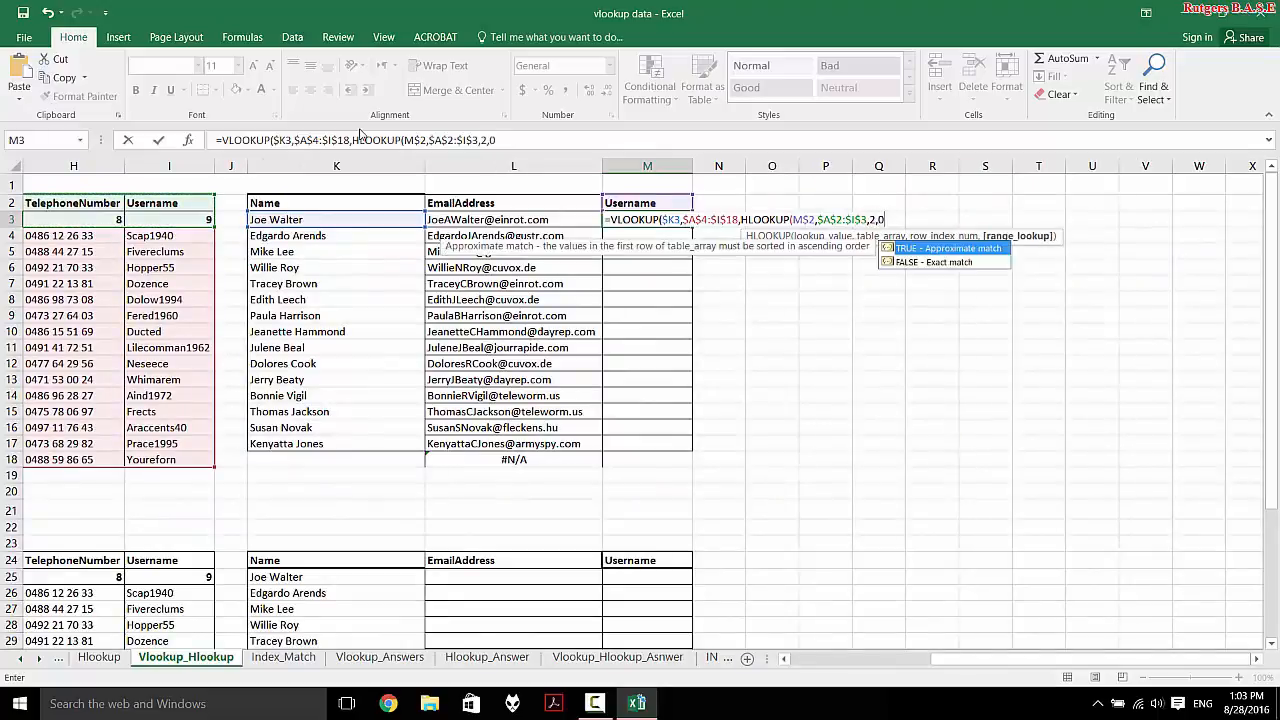
type("),")
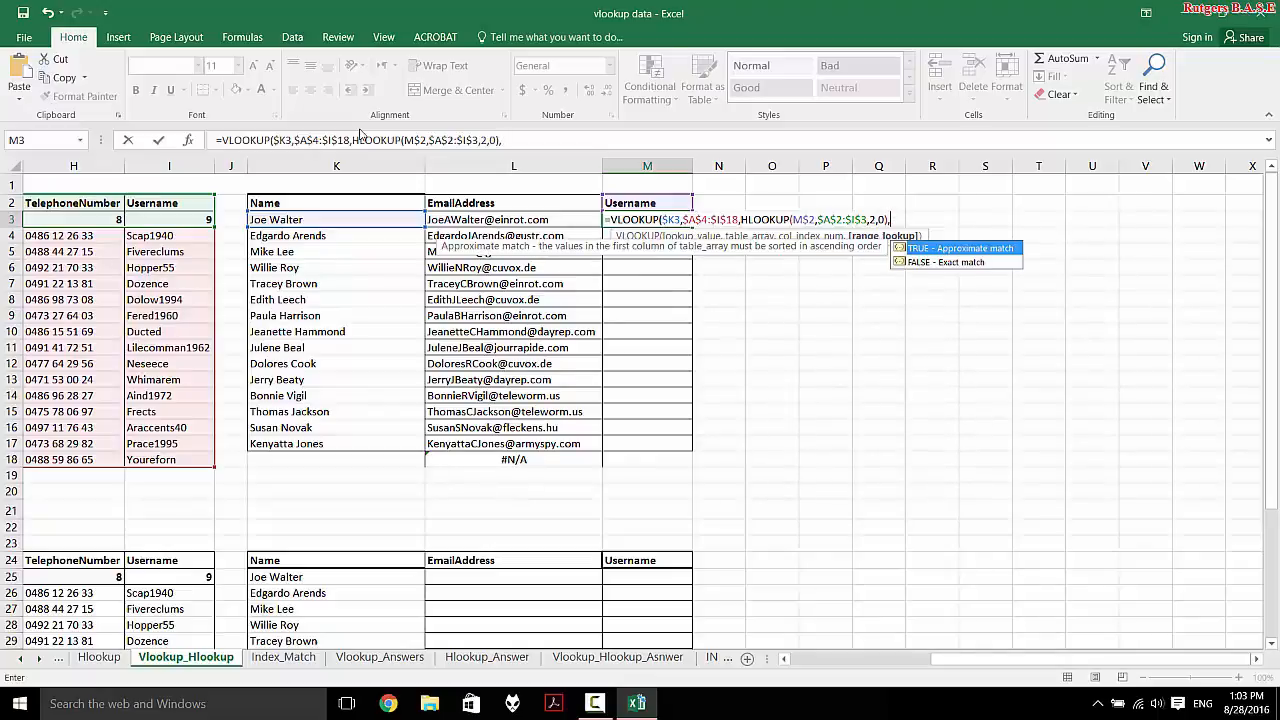
type("0")
key("Return")
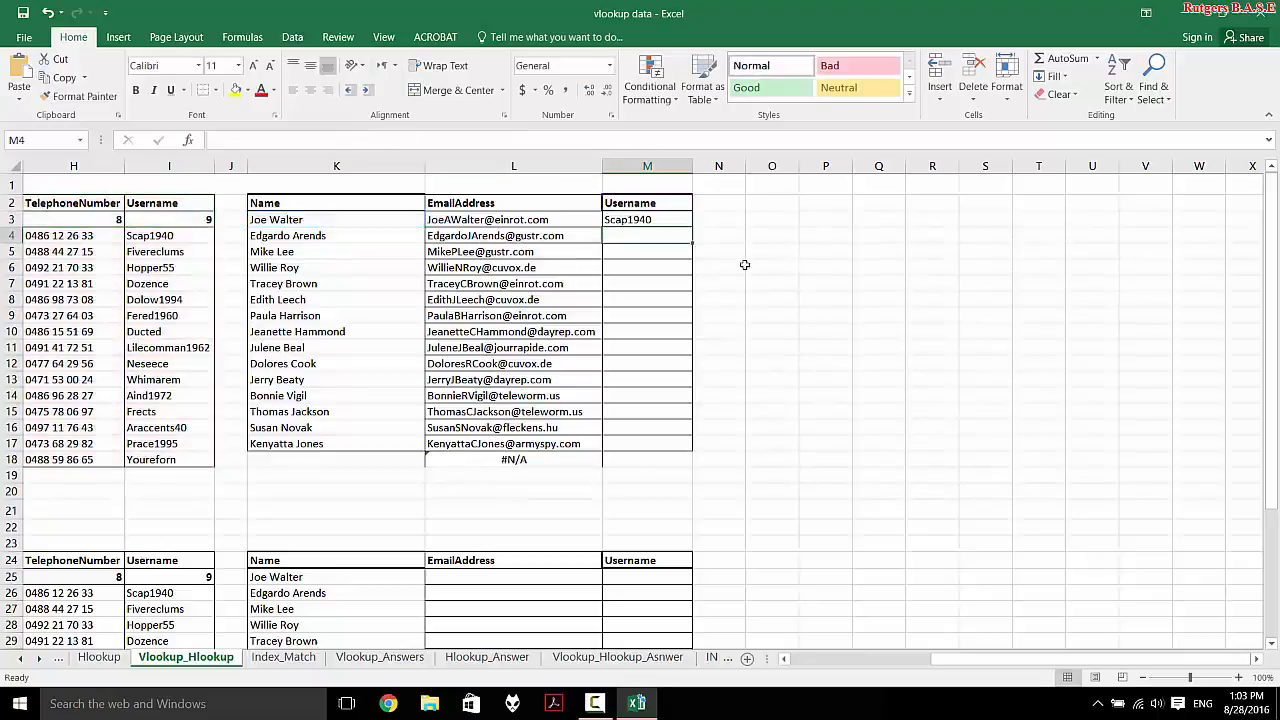
Fill the M3 lookup formula down the Username column through row 18.
left_click(660, 216)
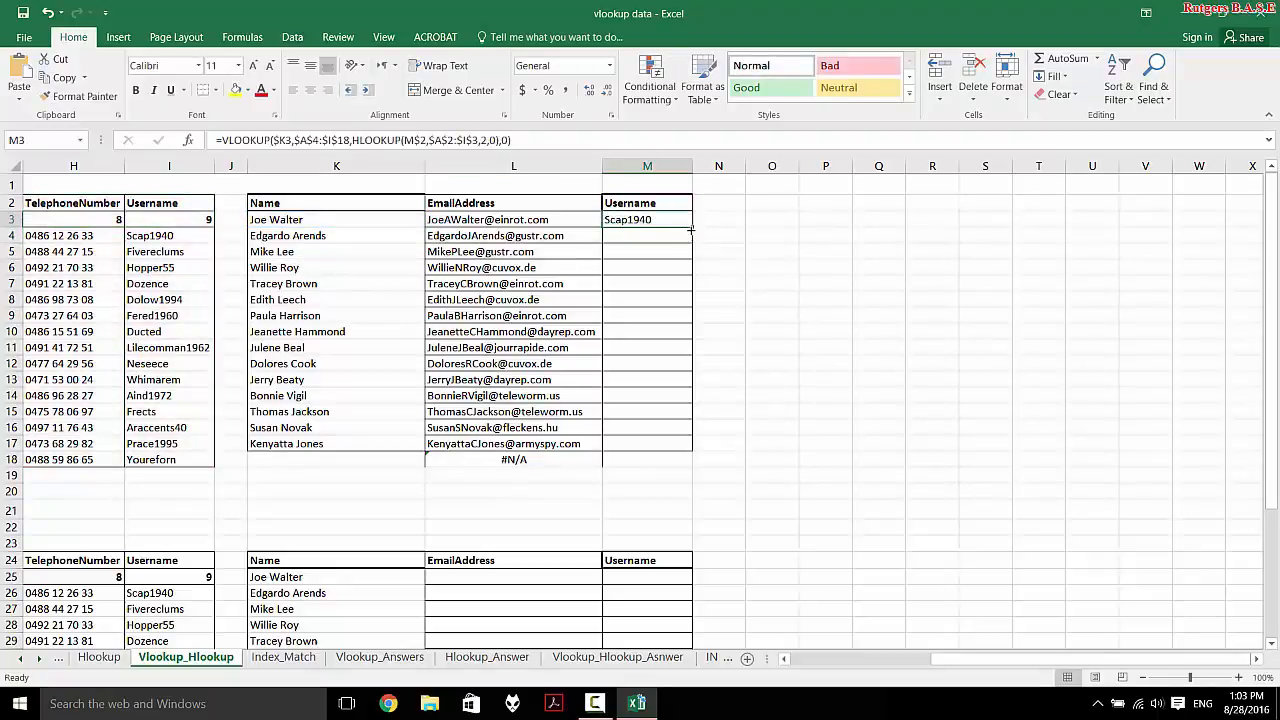
left_click_drag(691, 229, 692, 466)
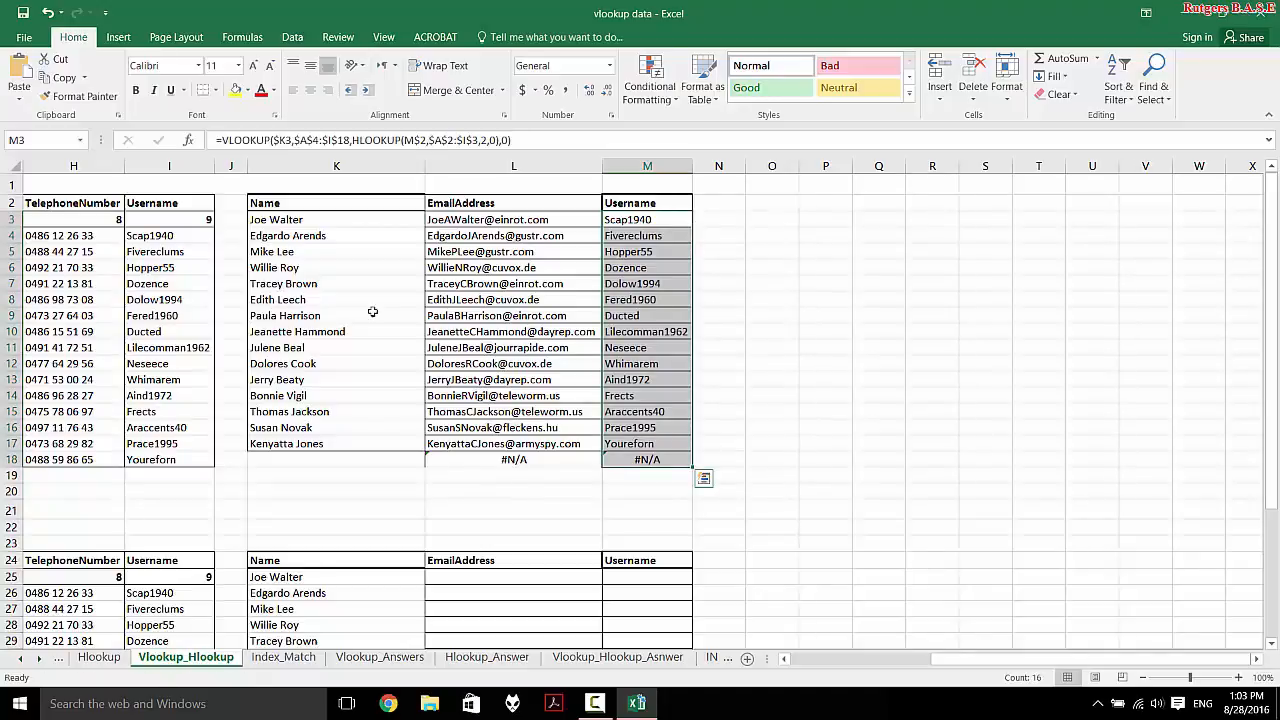
scroll(372, 312, "left", 3)
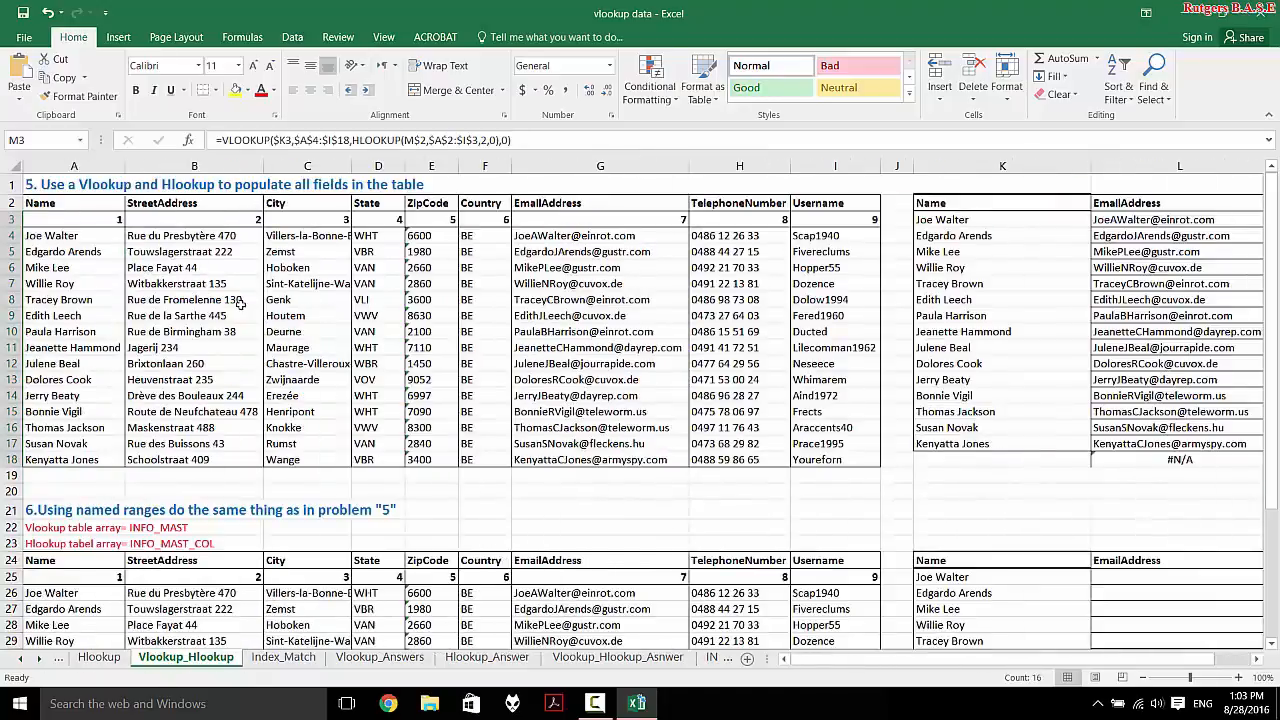